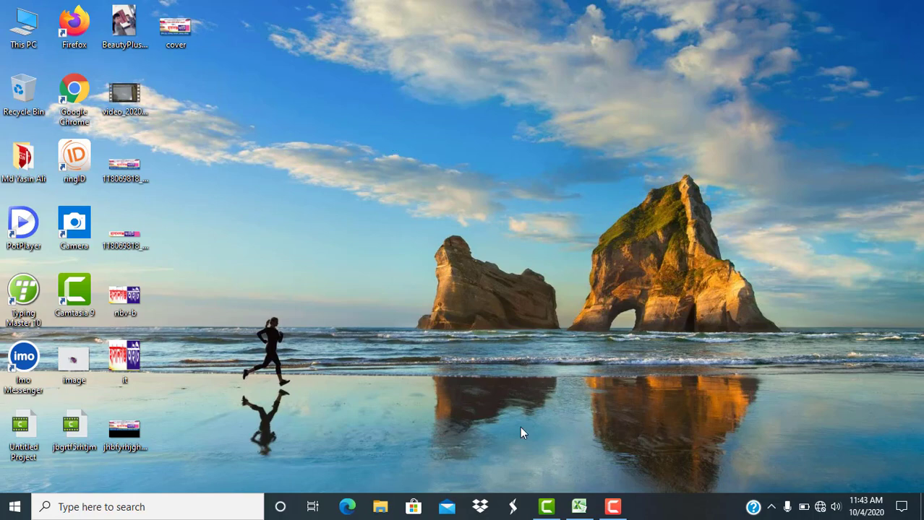
Switch to the Excel result sheet and begin an IF formula in Bangla Grade cell D4 that returns 5 for C4>=80.
{"action": "left_click", "coordinate": [578, 507]}
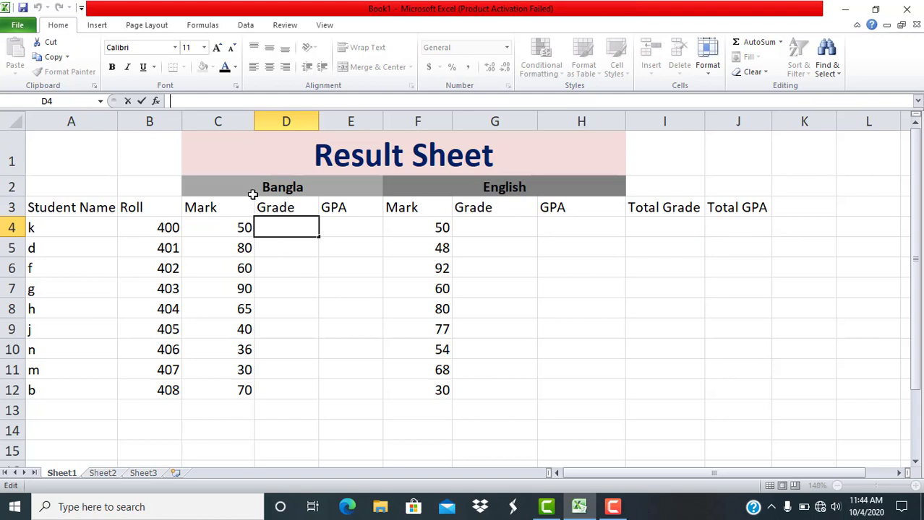
{"action": "type", "text": "="}
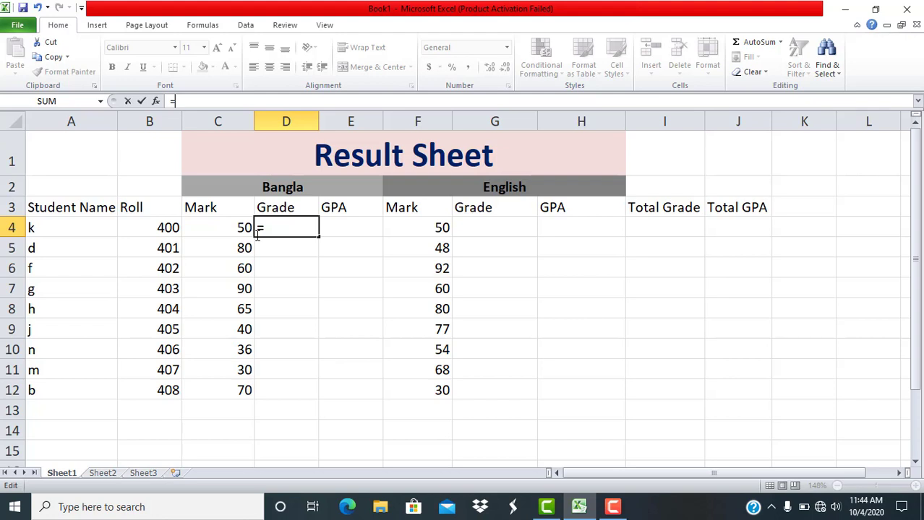
{"action": "type", "text": "i"}
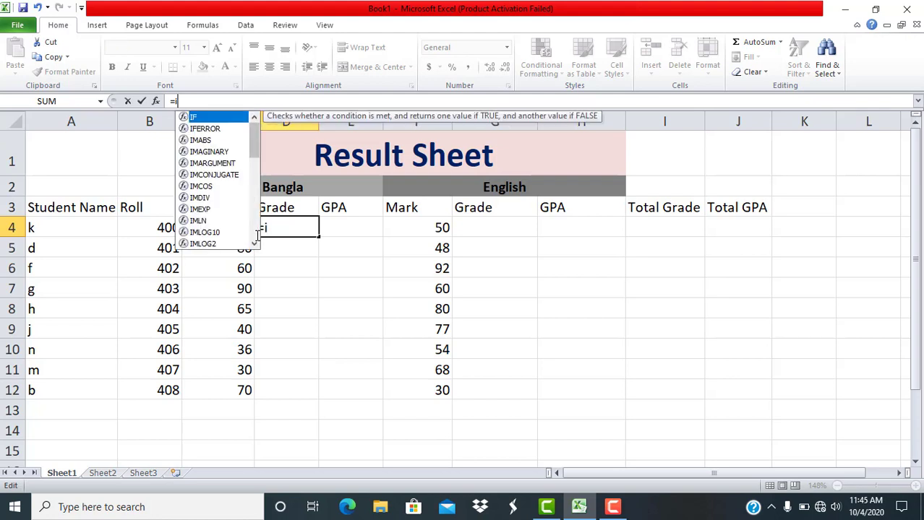
{"action": "type", "text": "f"}
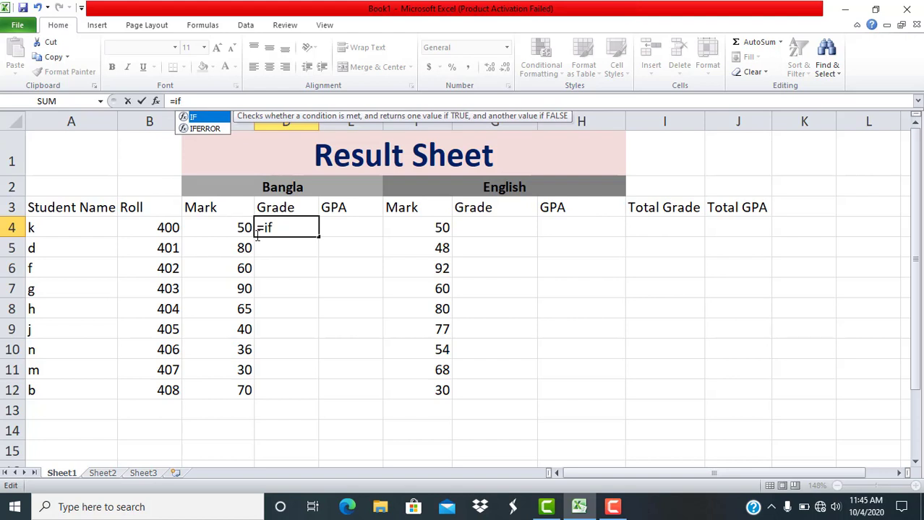
{"action": "type", "text": "("}
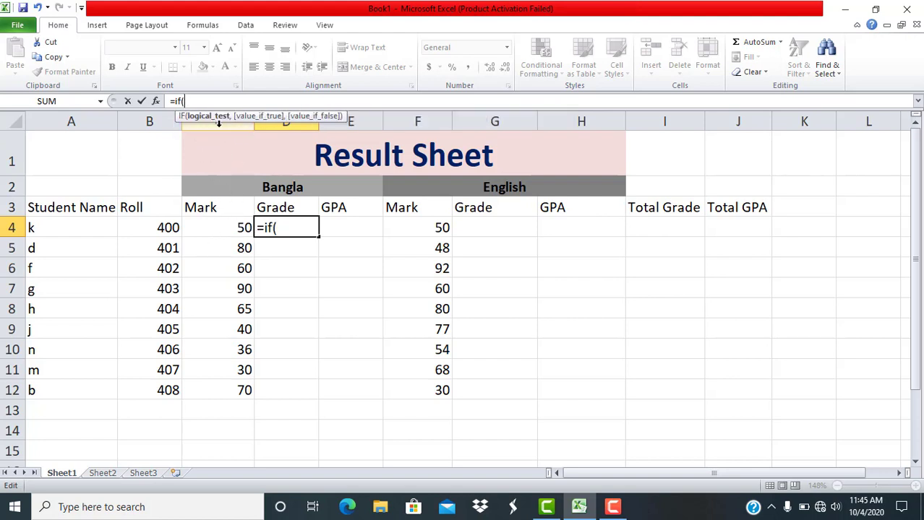
{"action": "left_click", "coordinate": [211, 228]}
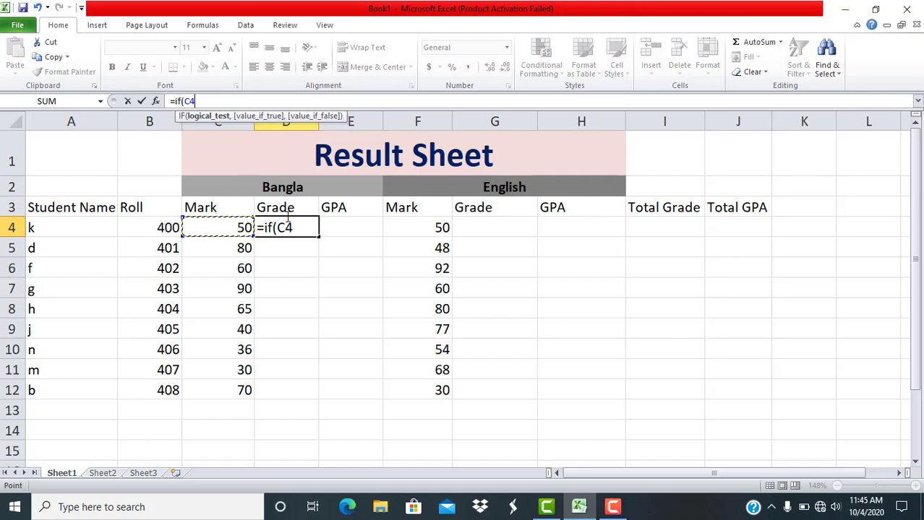
{"action": "type", "text": ">="}
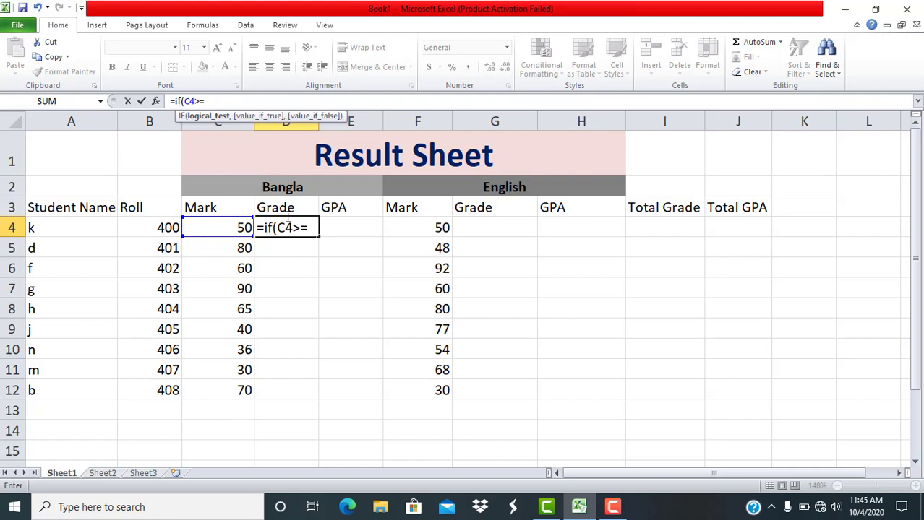
{"action": "type", "text": "80"}
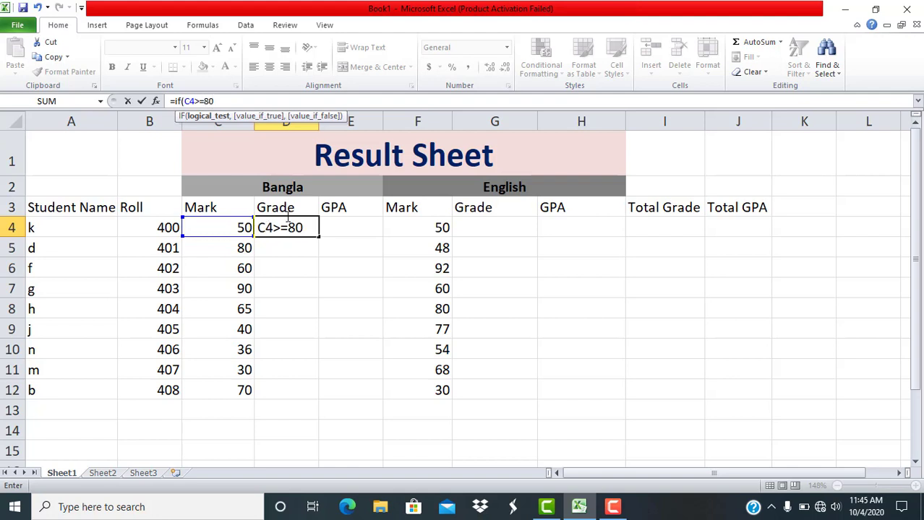
{"action": "type", "text": ",5"}
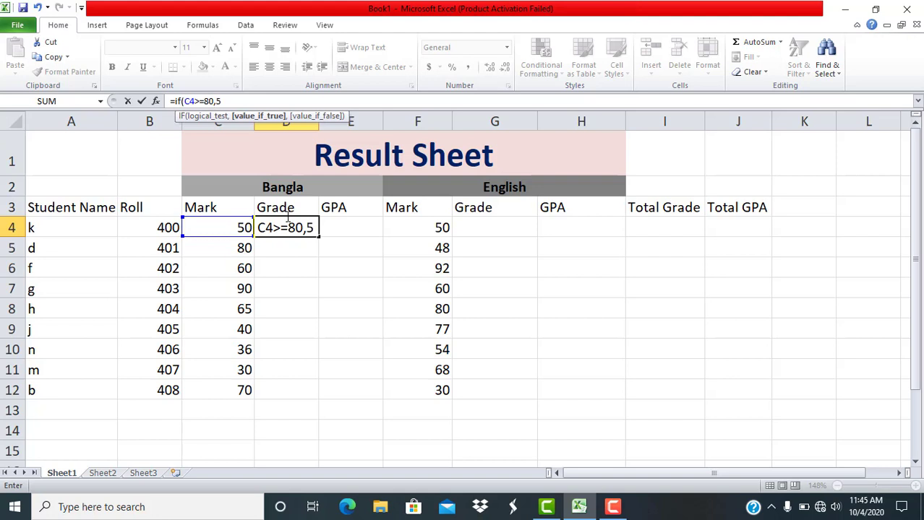
Nest a second IF condition in the D4 formula, returning 4 when C4>=70, and open another IF.
{"action": "type", "text": ",if("}
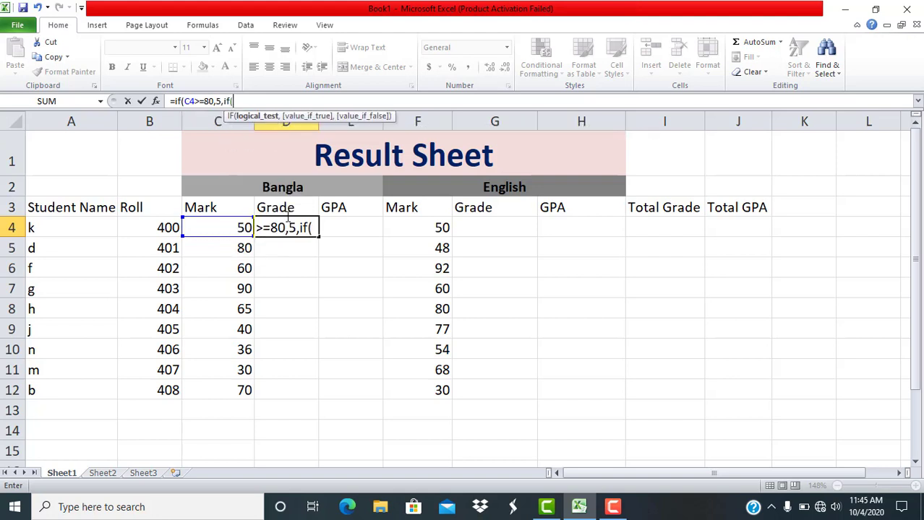
{"action": "left_click", "coordinate": [220, 230]}
{"action": "type", "text": ">="}
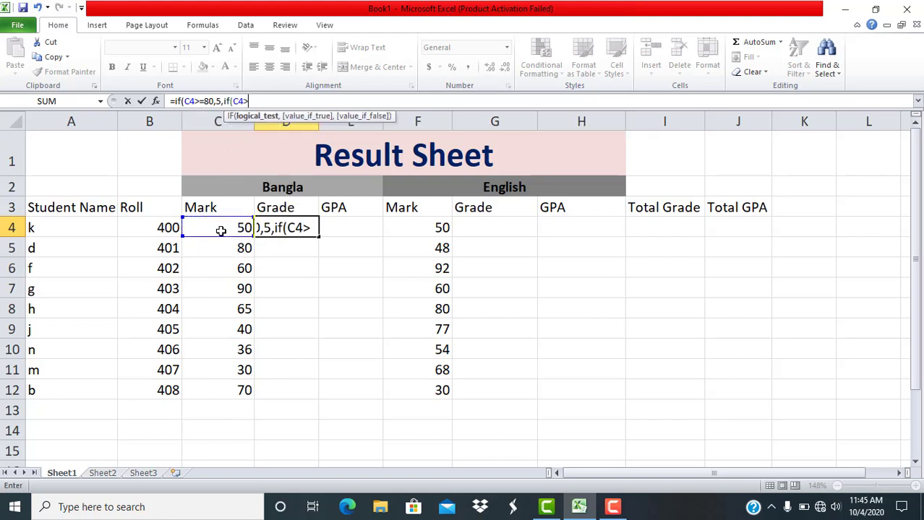
{"action": "type", "text": "7"}
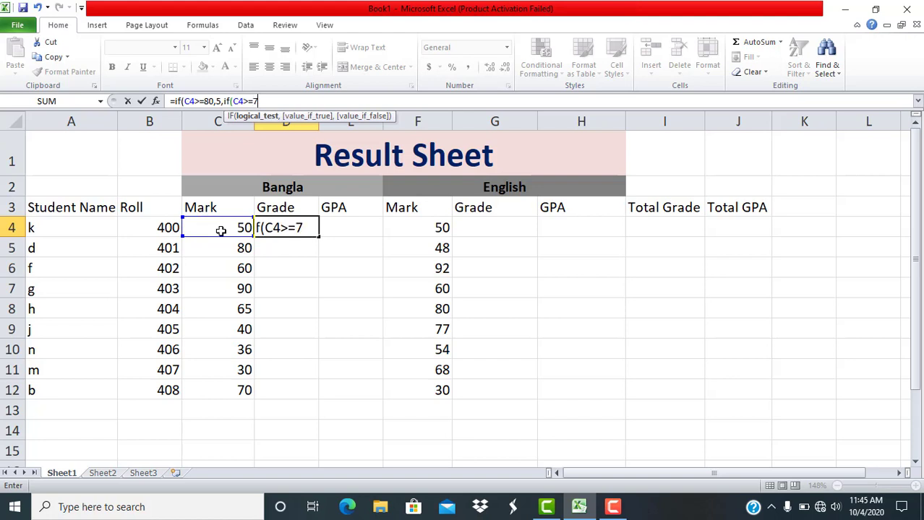
{"action": "type", "text": "0,4,if("}
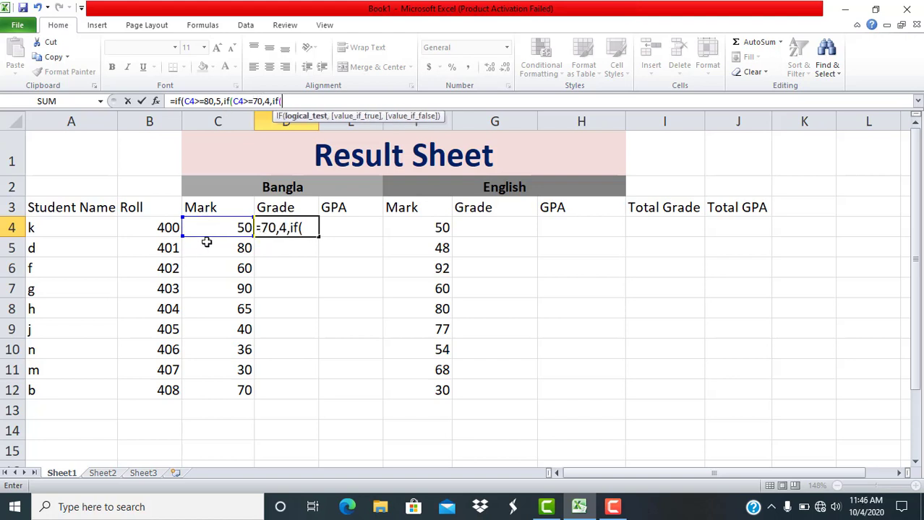
Add the condition C4>=60 with result 3.5 to the D4 formula, followed by another nested IF.
{"action": "left_click", "coordinate": [213, 219]}
{"action": "type", "text": ">="}
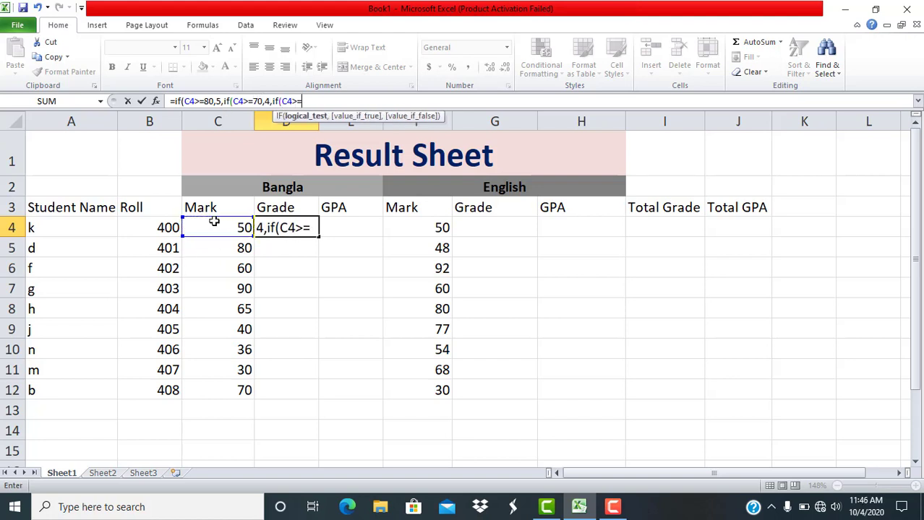
{"action": "type", "text": "60"}
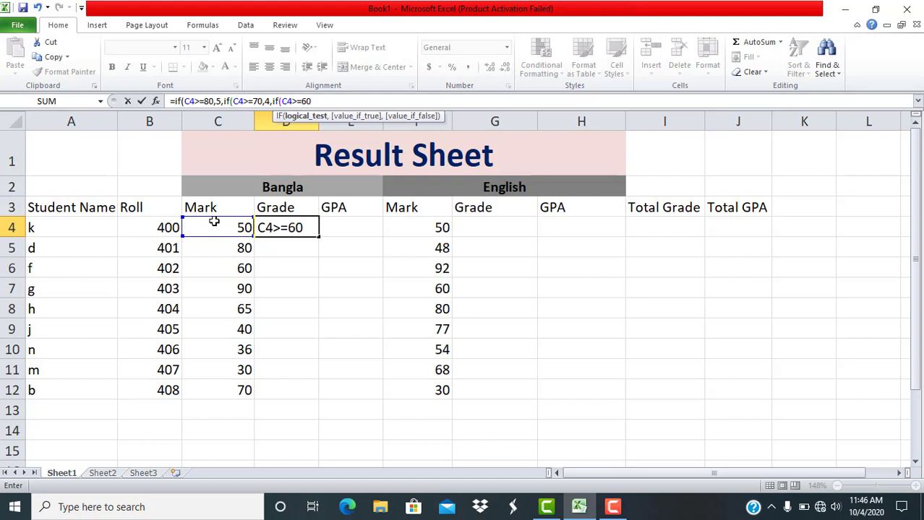
{"action": "type", "text": ",3.5,"}
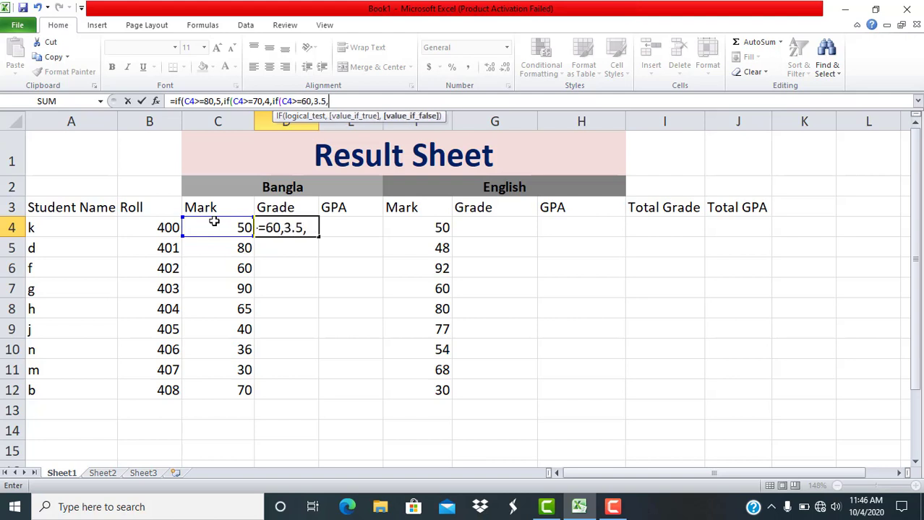
{"action": "type", "text": "if"}
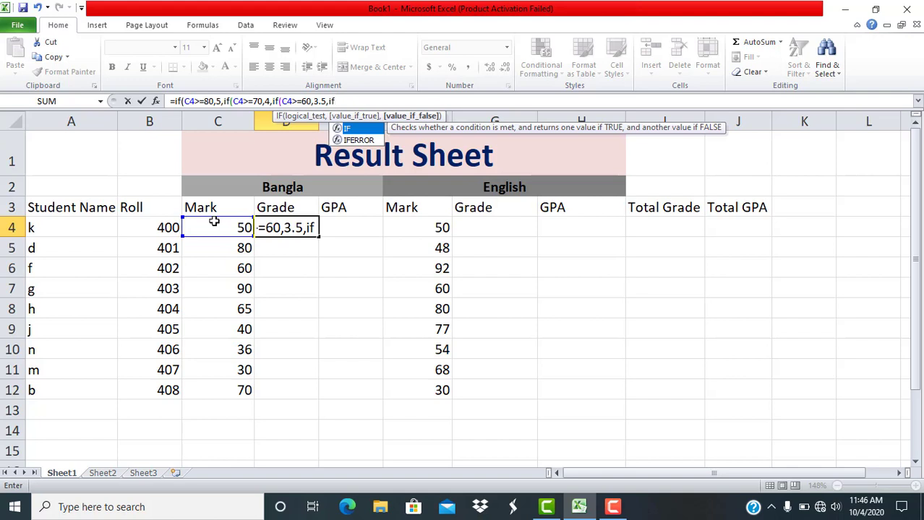
{"action": "type", "text": "("}
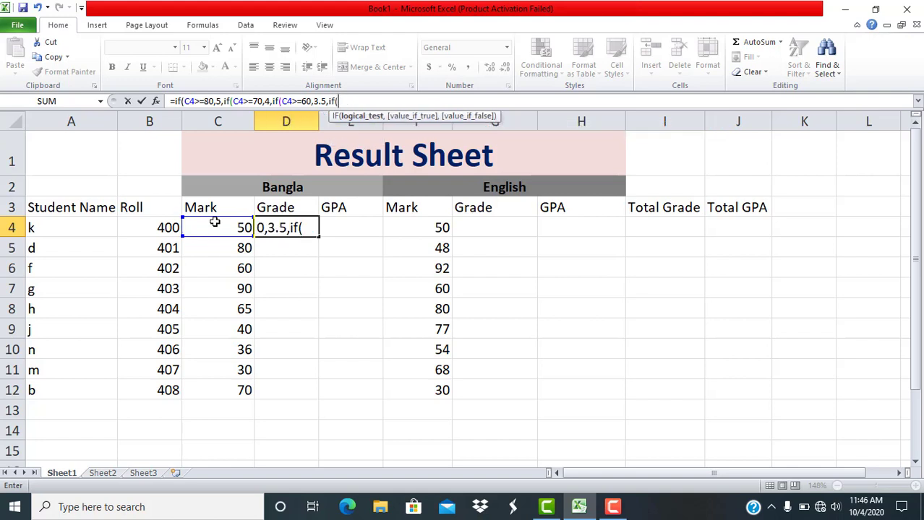
Continue the D4 formula with the condition C4>=50 returning 3, and open a further IF.
{"action": "left_click", "coordinate": [216, 228]}
{"action": "type", "text": ">="}
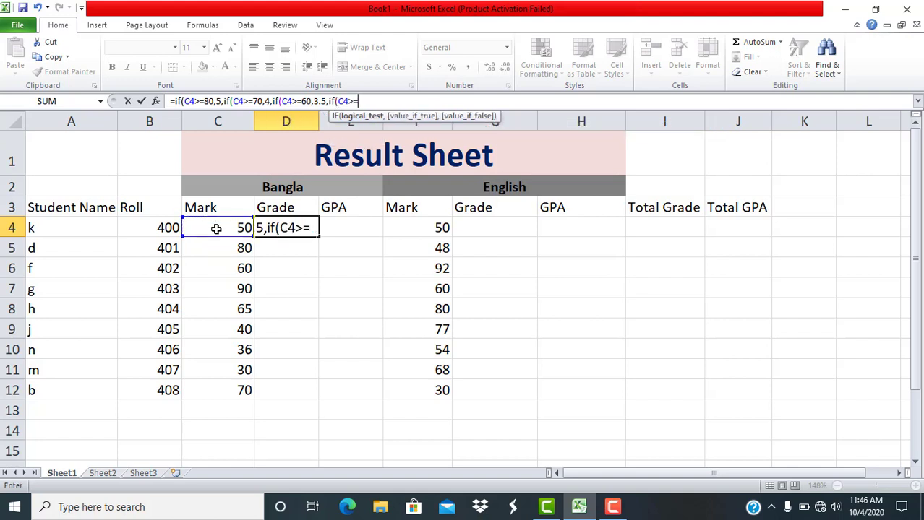
{"action": "type", "text": "50,"}
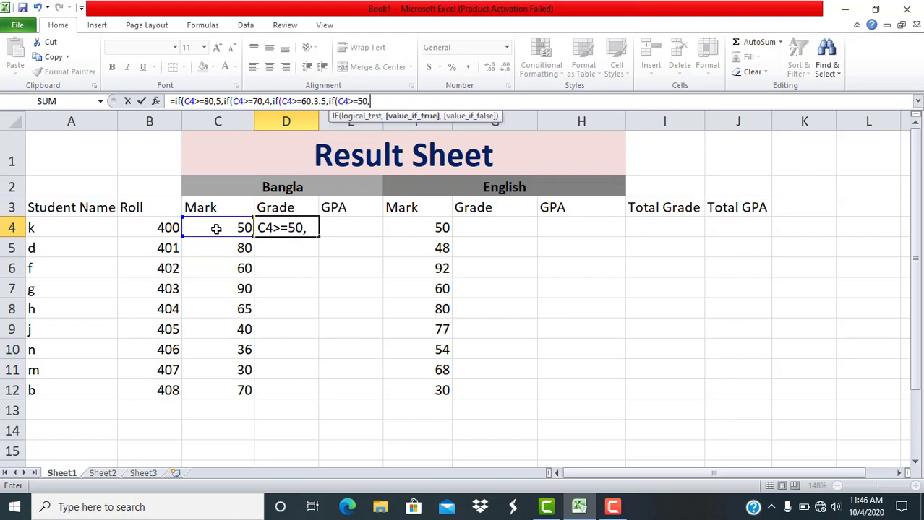
{"action": "type", "text": "3,"}
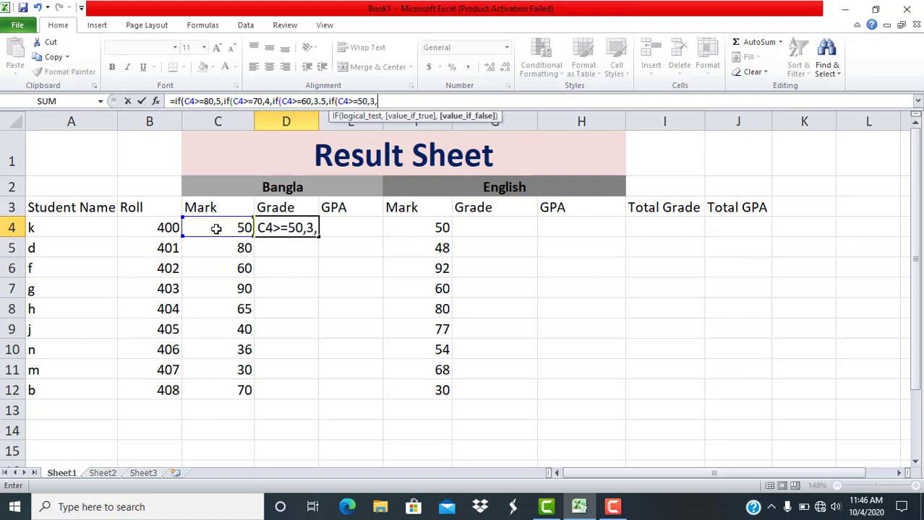
{"action": "type", "text": "if("}
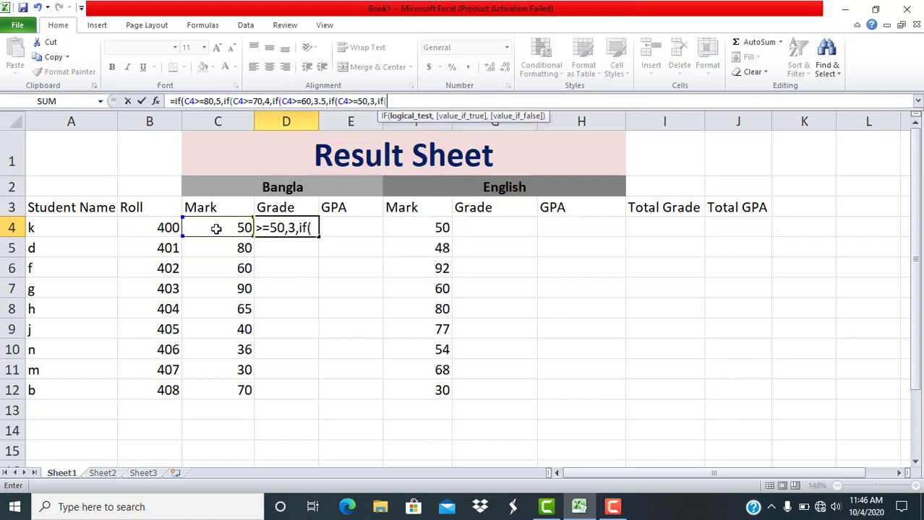
Extend the D4 formula with the condition C4>=40 returning 2, plus the opening of one more IF.
{"action": "left_click", "coordinate": [206, 222]}
{"action": "type", "text": ">="}
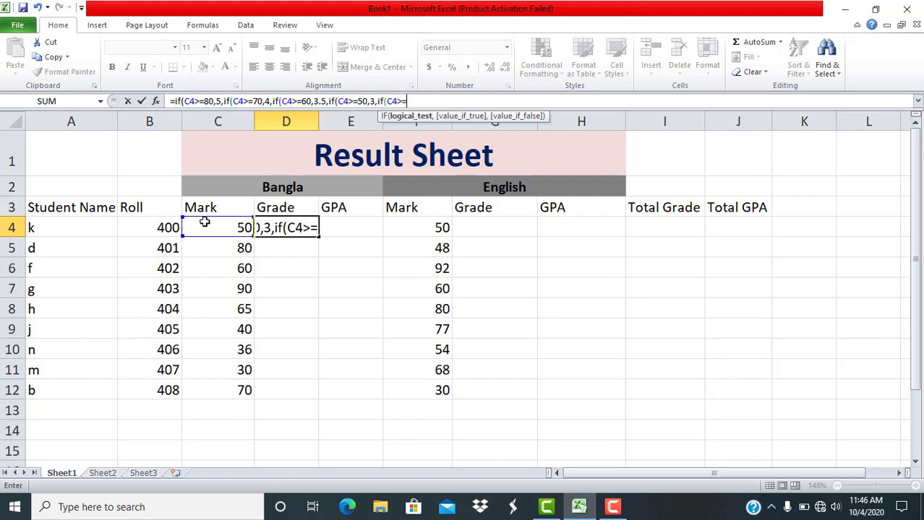
{"action": "type", "text": "40,"}
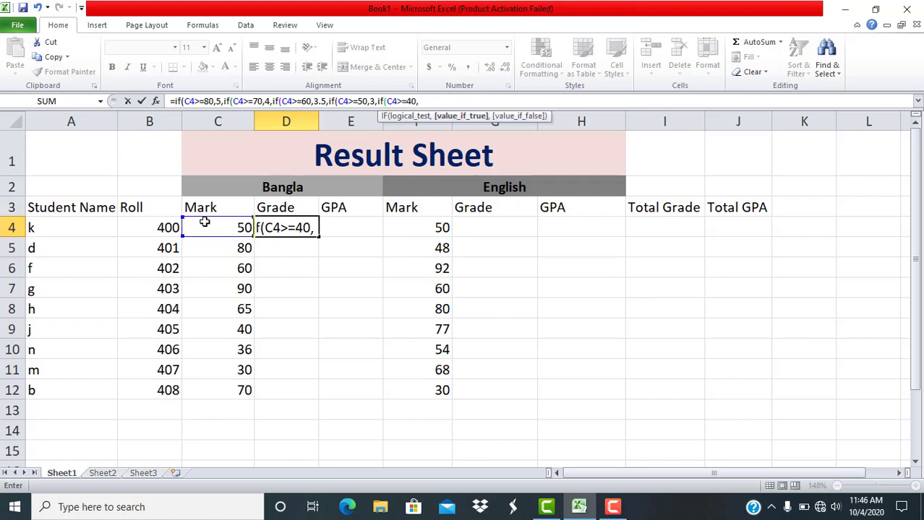
{"action": "type", "text": "2,if("}
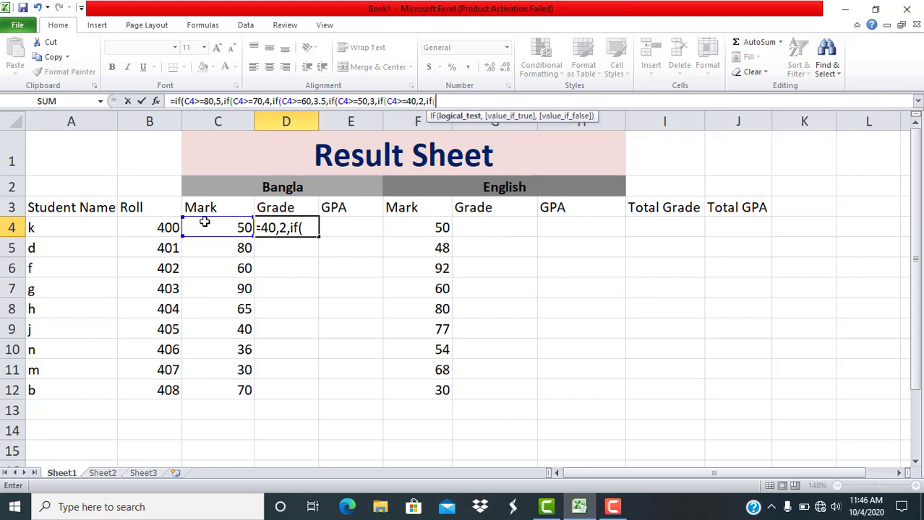
Complete the D4 formula with C4>=33 returning 1, otherwise o, close all six parentheses and commit it.
{"action": "left_click", "coordinate": [206, 223]}
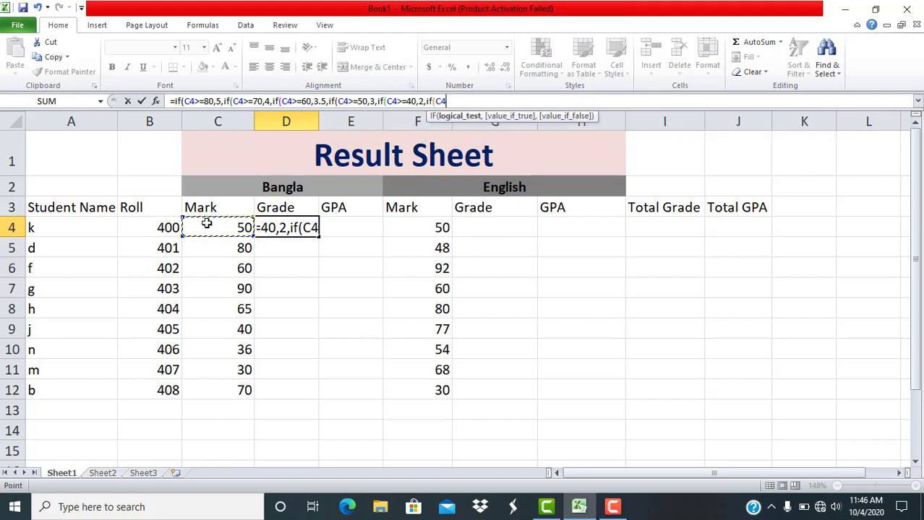
{"action": "type", "text": ">="}
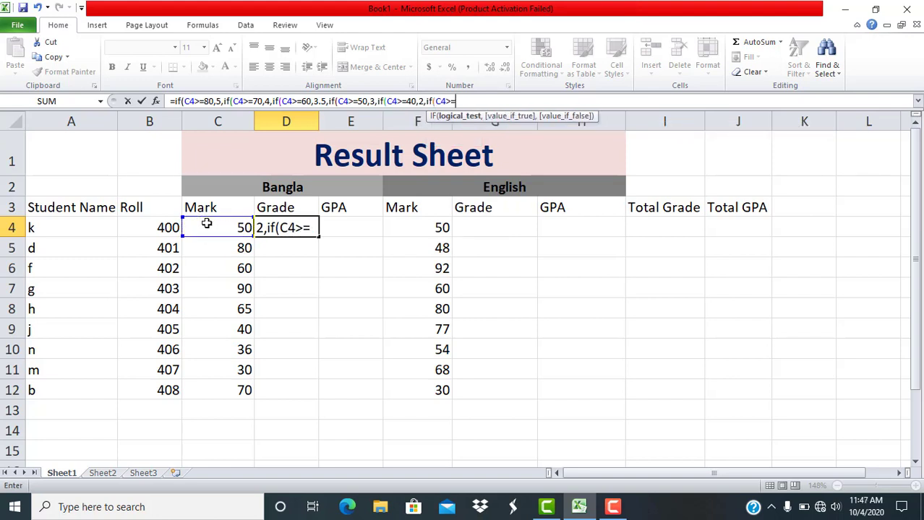
{"action": "type", "text": "33,"}
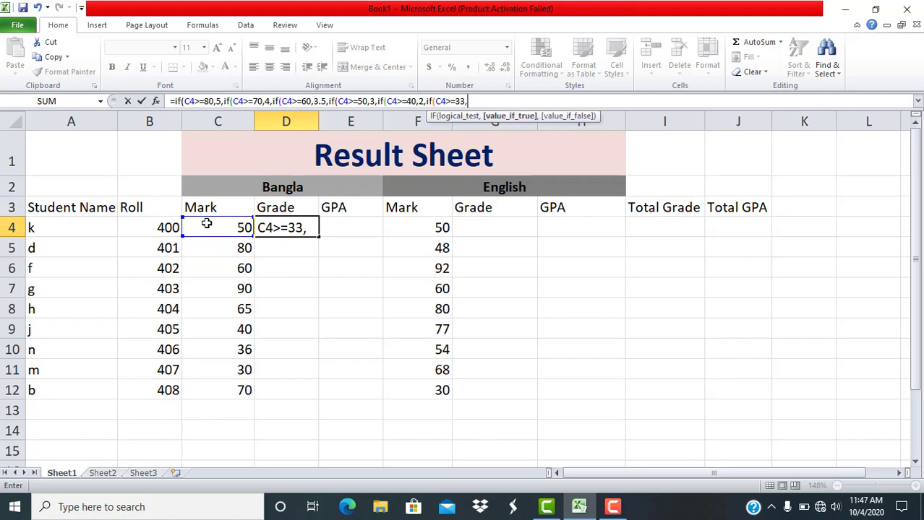
{"action": "type", "text": "1,"}
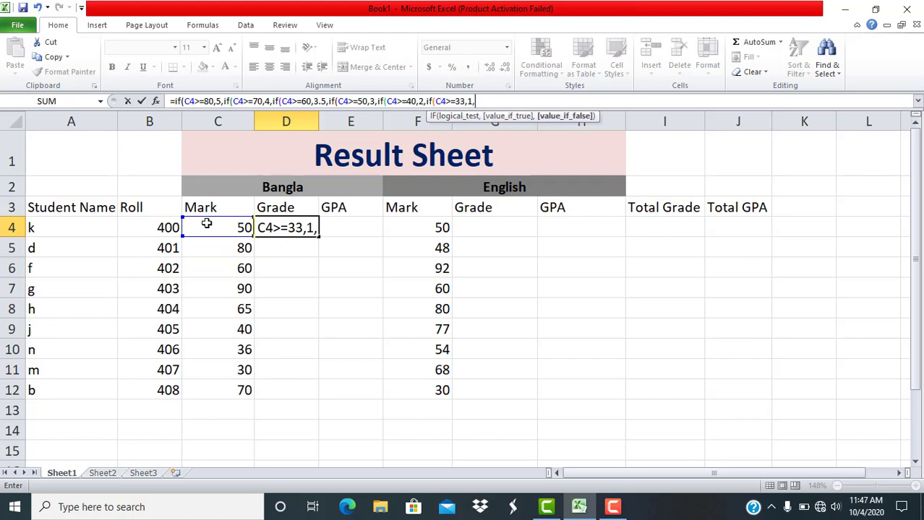
{"action": "type", "text": "o"}
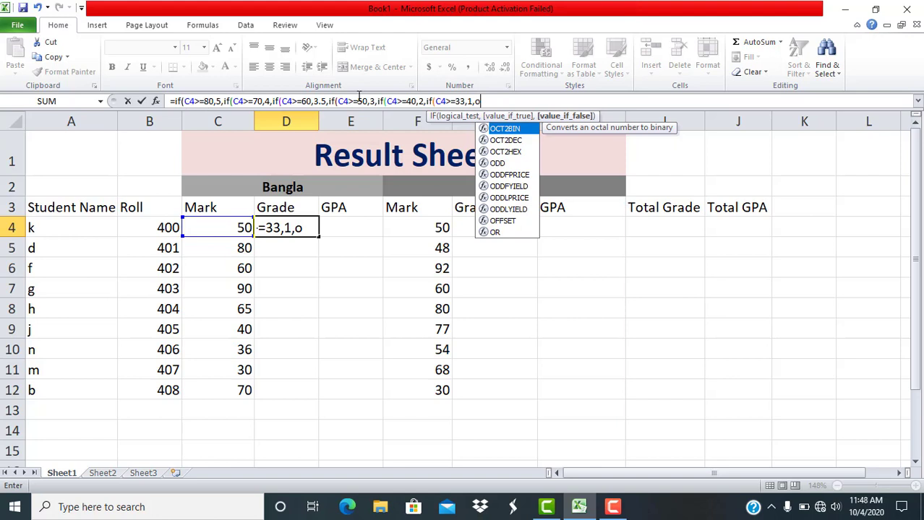
{"action": "type", "text": "))))"}
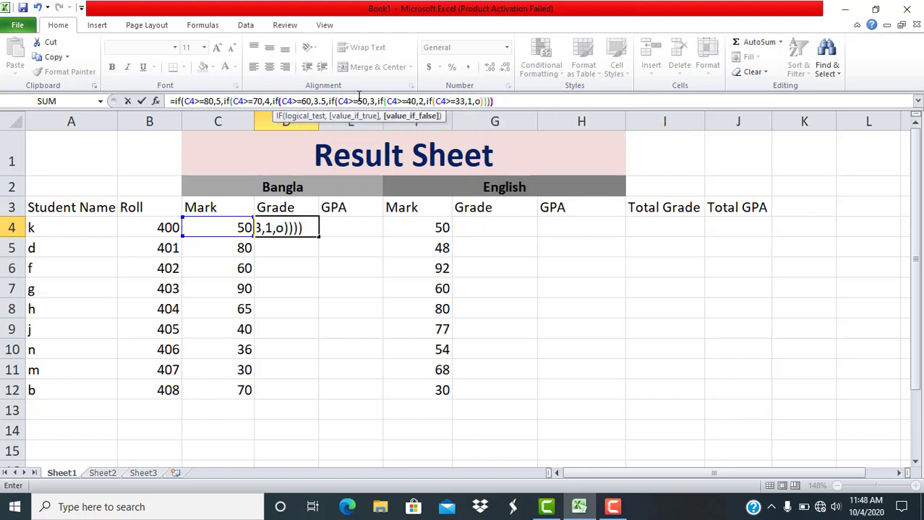
{"action": "type", "text": "))"}
{"action": "key", "text": "Return"}
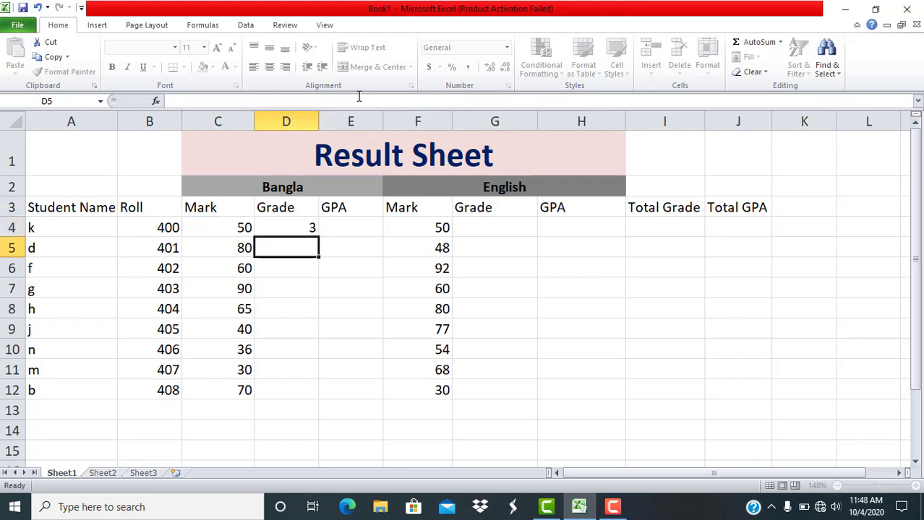
Fill the Bangla Grade formula from D4 down through D12 for all the students.
{"action": "left_click", "coordinate": [278, 225]}
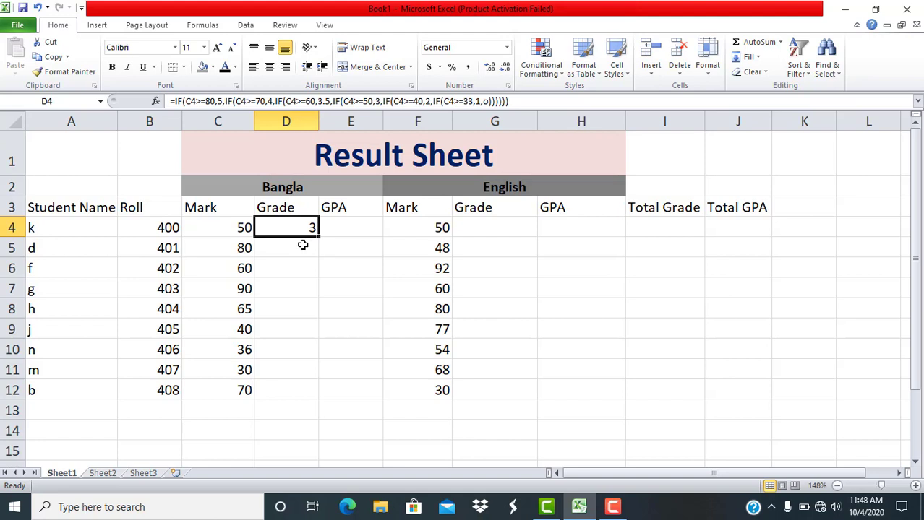
{"action": "left_click_drag", "start_coordinate": [318, 237], "coordinate": [337, 399]}
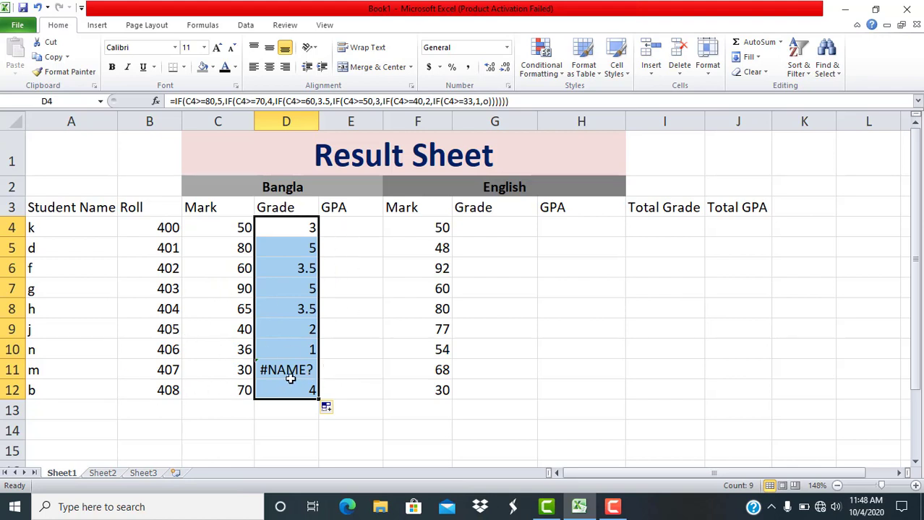
Start the Bangla GPA formula in E4 with an IF returning "a+" when D4>=5, and open a nested IF.
{"action": "left_click", "coordinate": [346, 228]}
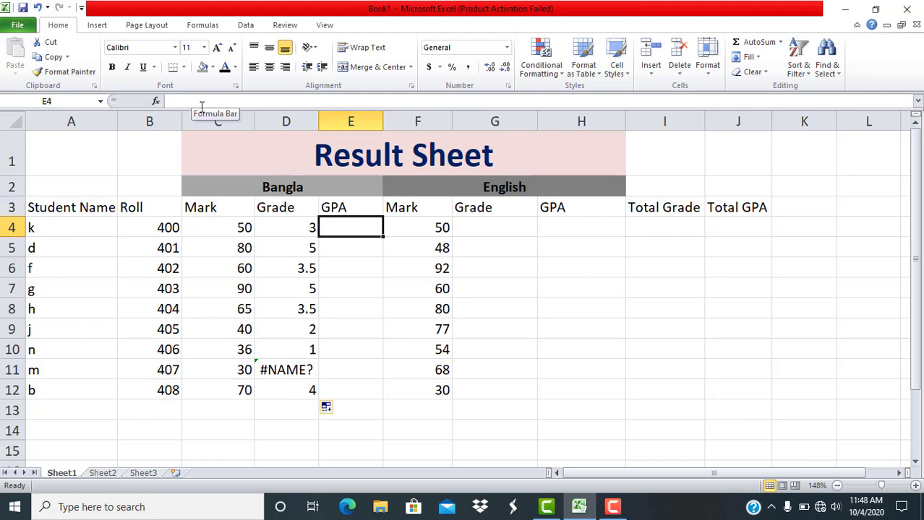
{"action": "type", "text": "="}
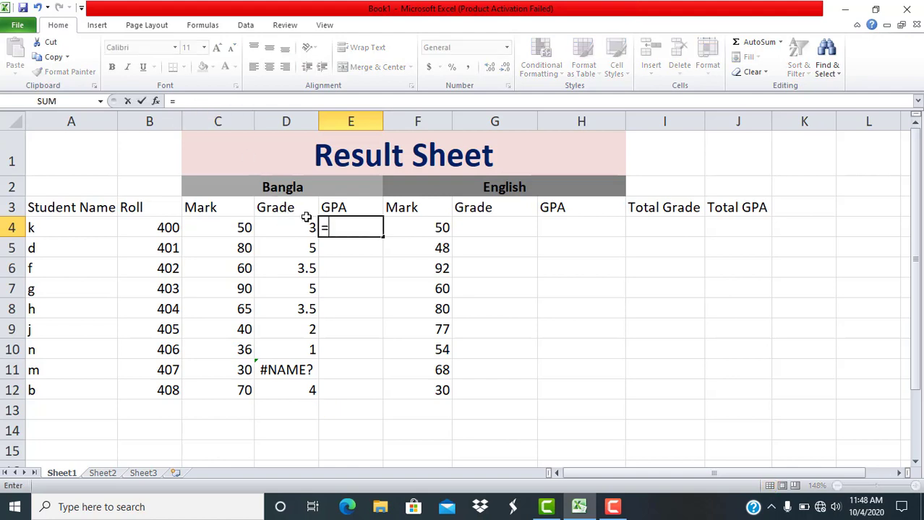
{"action": "type", "text": "if("}
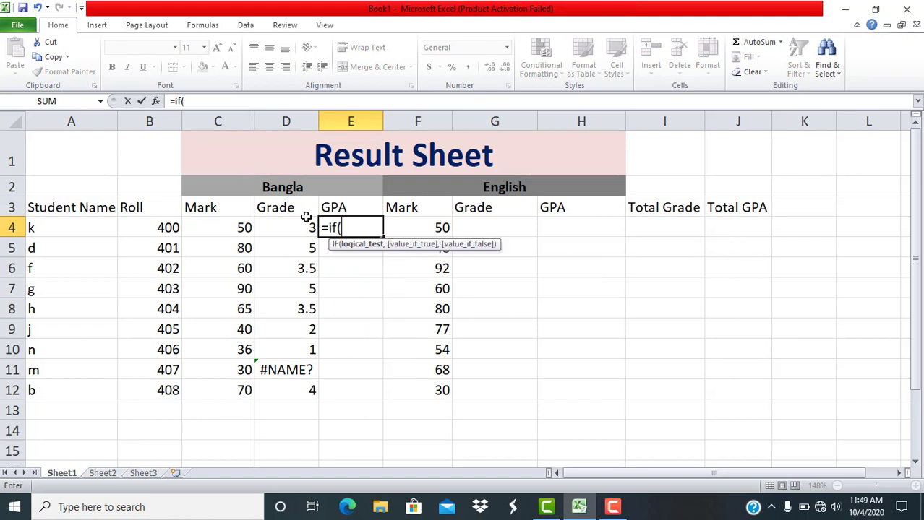
{"action": "left_click", "coordinate": [307, 221]}
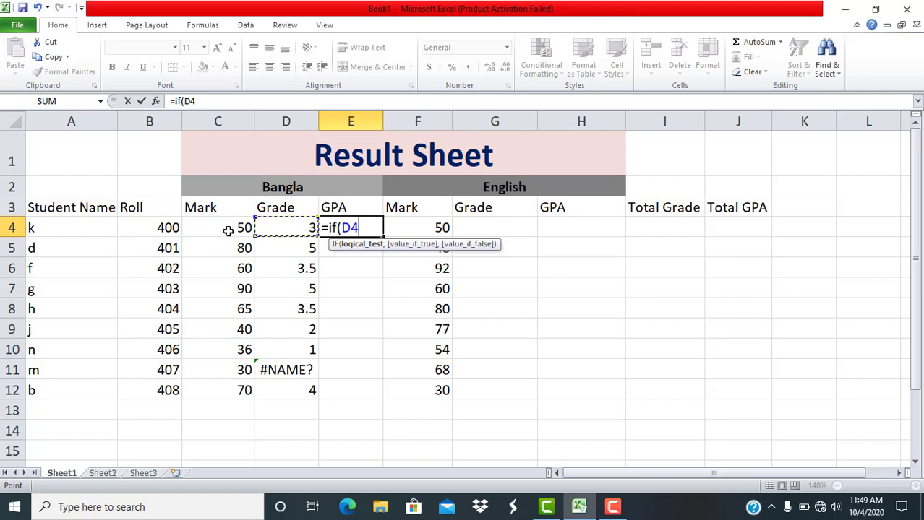
{"action": "type", "text": ">="}
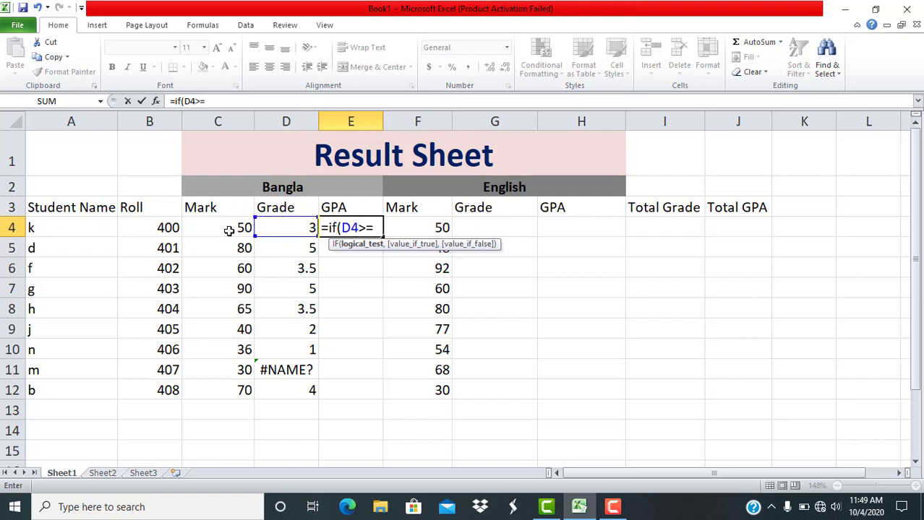
{"action": "type", "text": "5,\""}
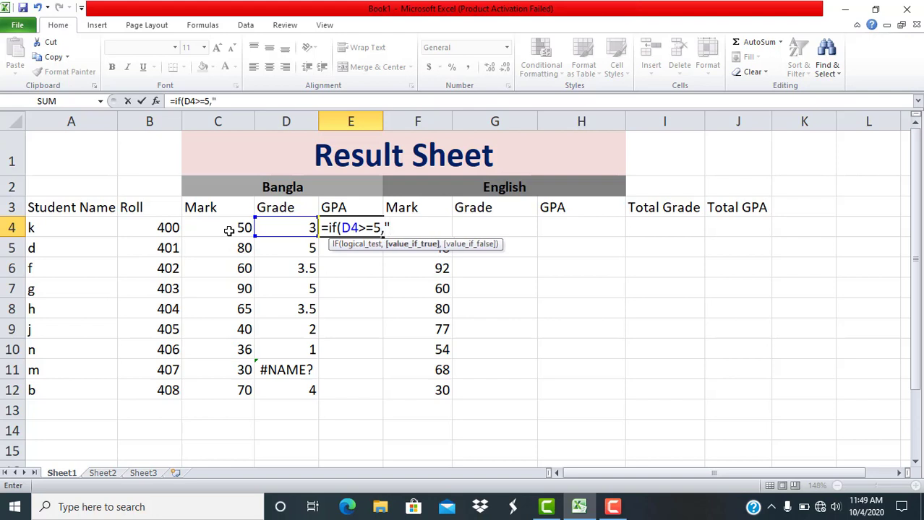
{"action": "type", "text": "a+\","}
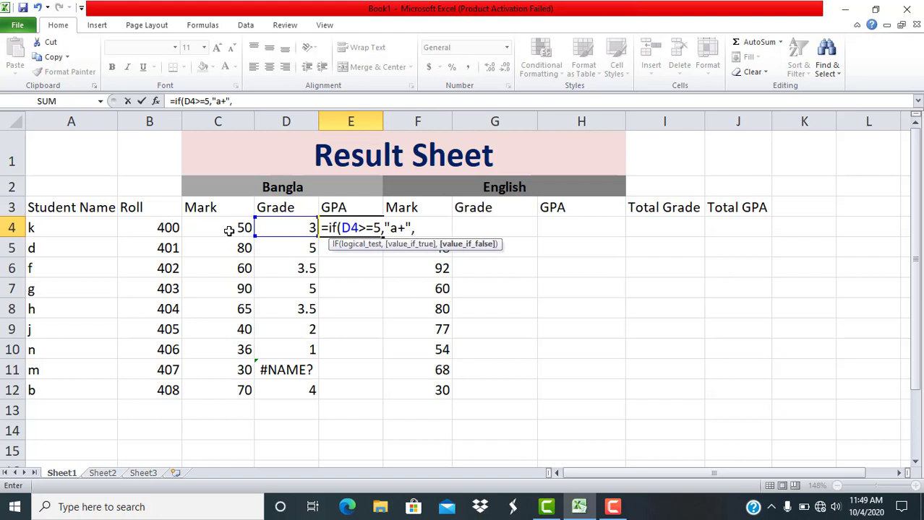
{"action": "type", "text": "if"}
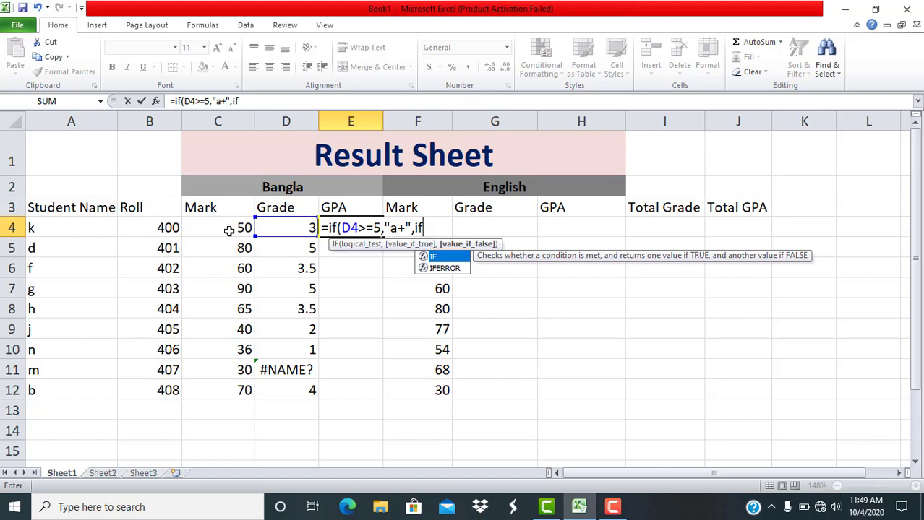
{"action": "type", "text": "("}
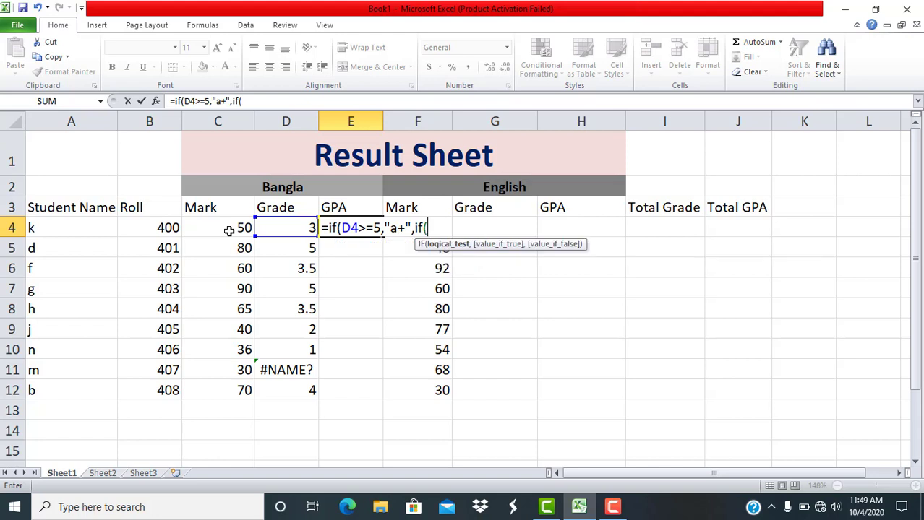
Continue the E4 formula with the condition D4>=4 returning "a", and open a further IF.
{"action": "left_click", "coordinate": [278, 229]}
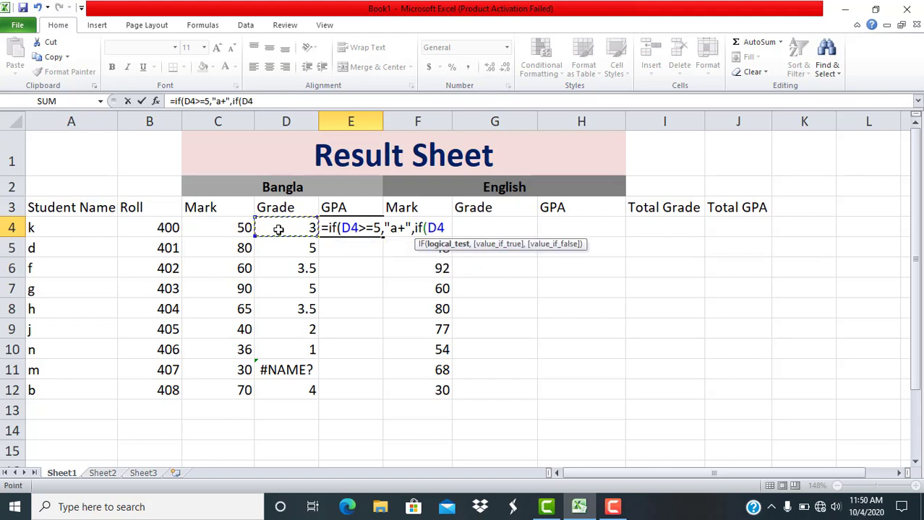
{"action": "type", "text": ">=4,:"}
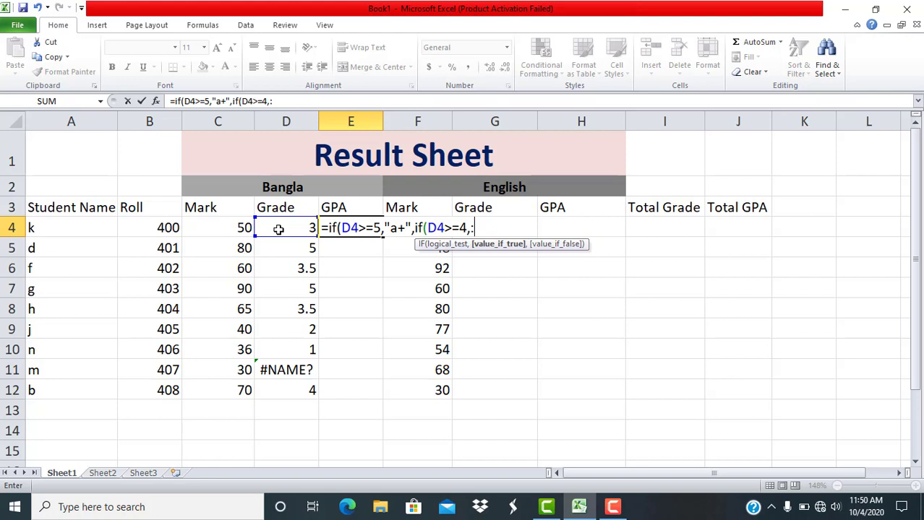
{"action": "key", "text": "BackSpace"}
{"action": "type", "text": "\"a\",i"}
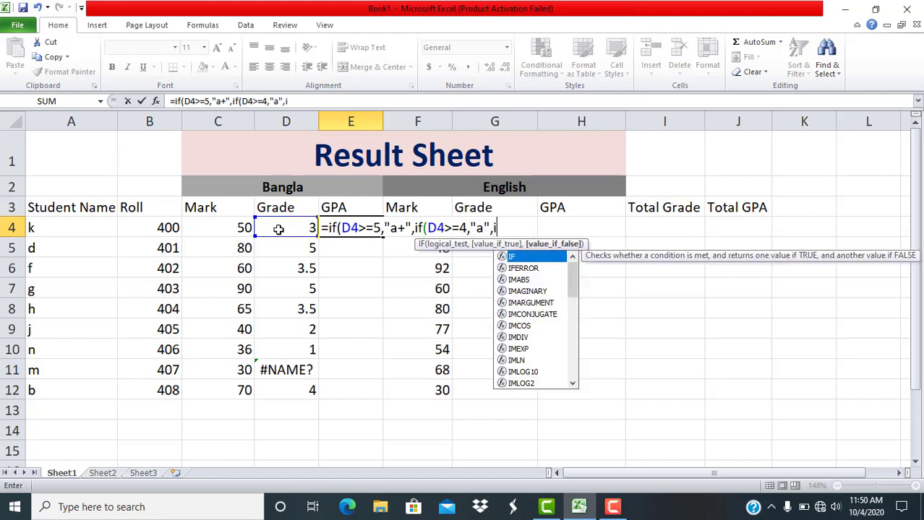
{"action": "type", "text": "f("}
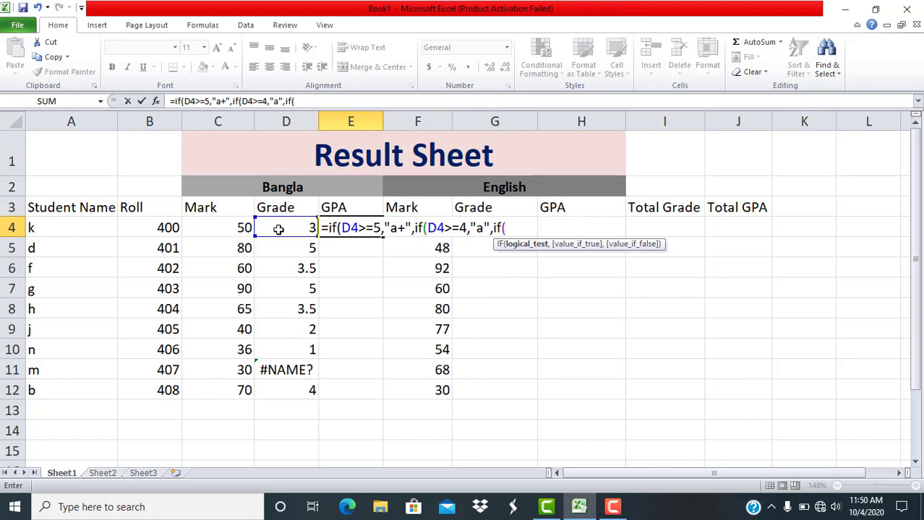
Extend the E4 formula with the condition D4>=3.5 returning "a-", plus the opening of another IF.
{"action": "left_click", "coordinate": [278, 229]}
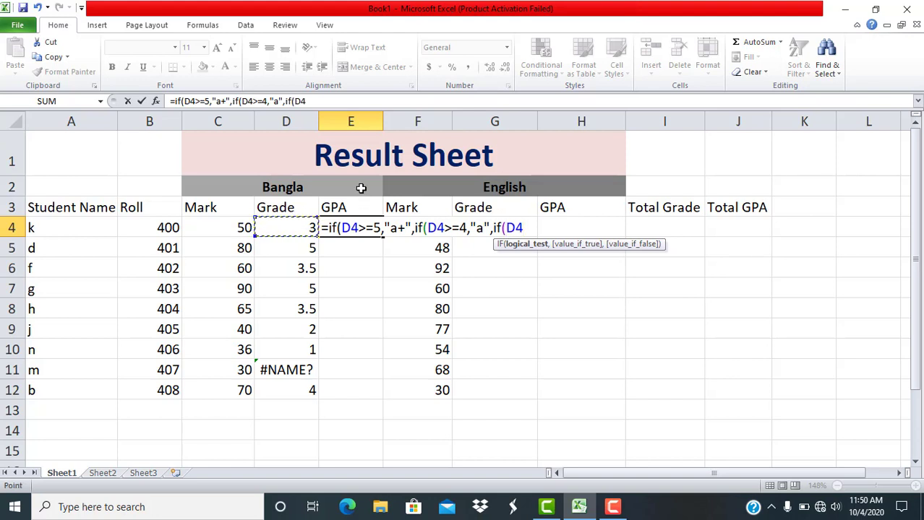
{"action": "type", "text": ">=3"}
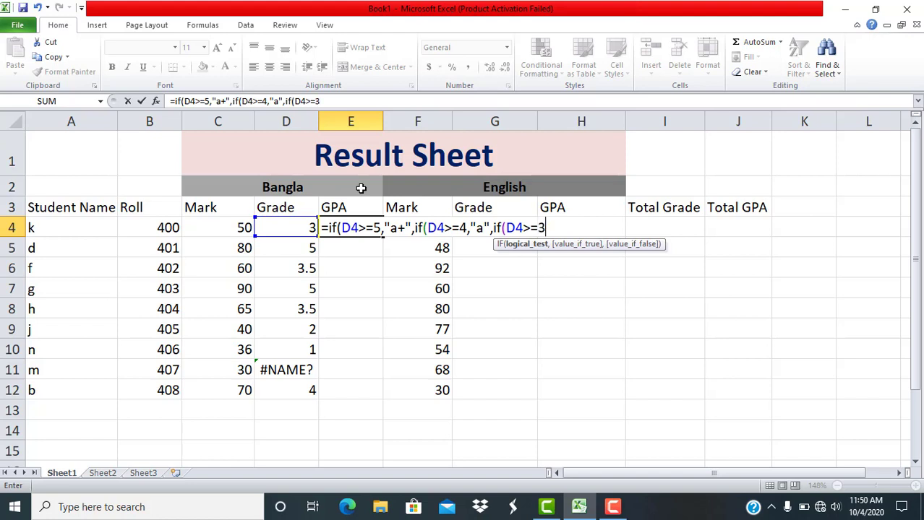
{"action": "type", "text": ".5,\""}
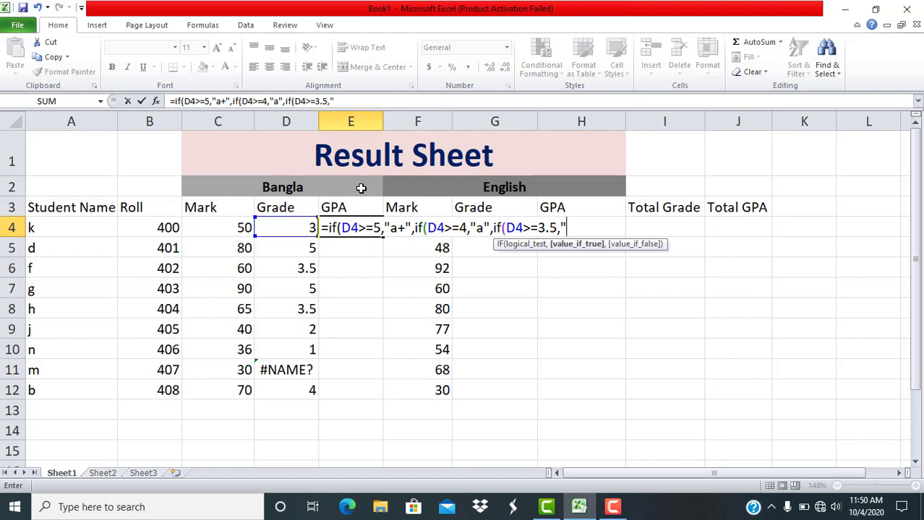
{"action": "type", "text": "a-"}
{"action": "type", "text": "\""}
{"action": "type", "text": ",if"}
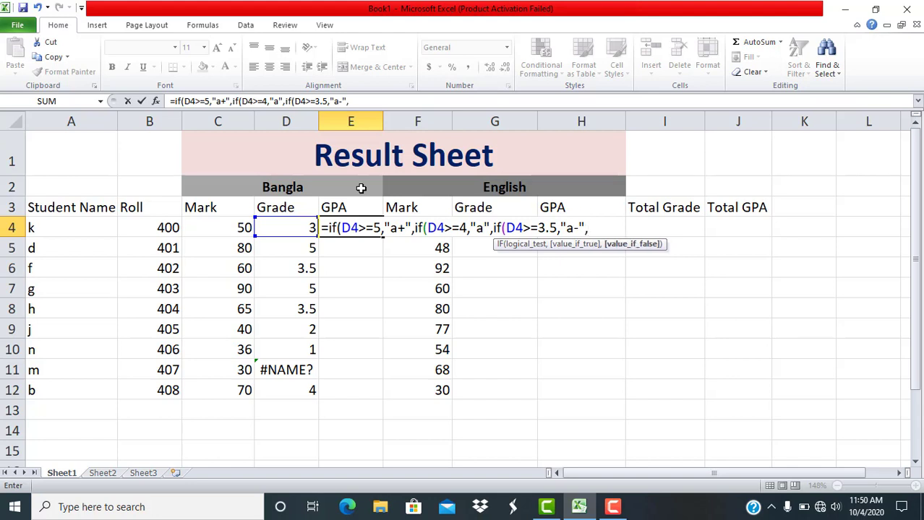
{"action": "type", "text": "("}
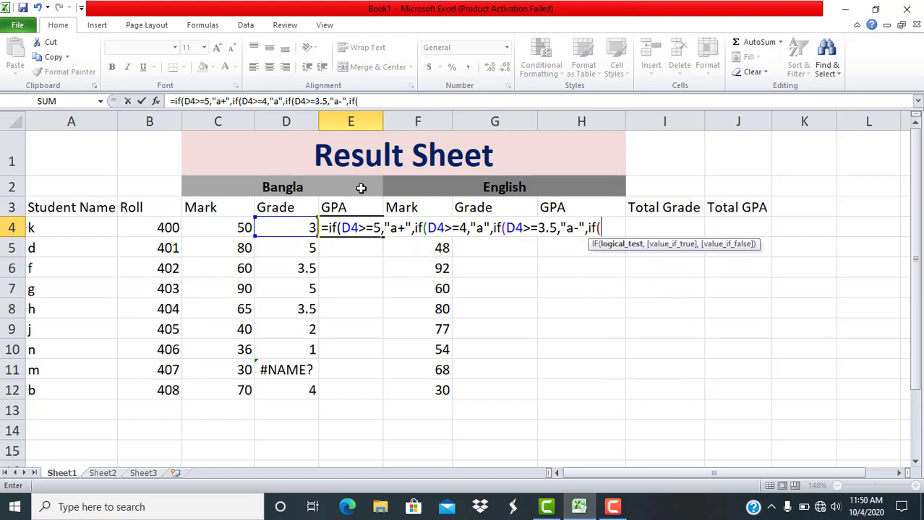
Add the condition D4>=3 returning "b" to the E4 formula and open the next IF.
{"action": "left_click", "coordinate": [276, 226]}
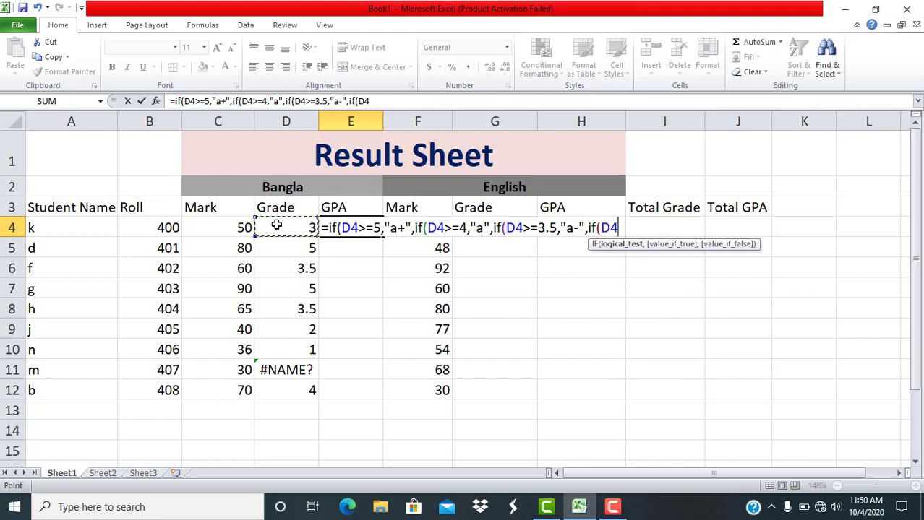
{"action": "type", "text": ">=3,\""}
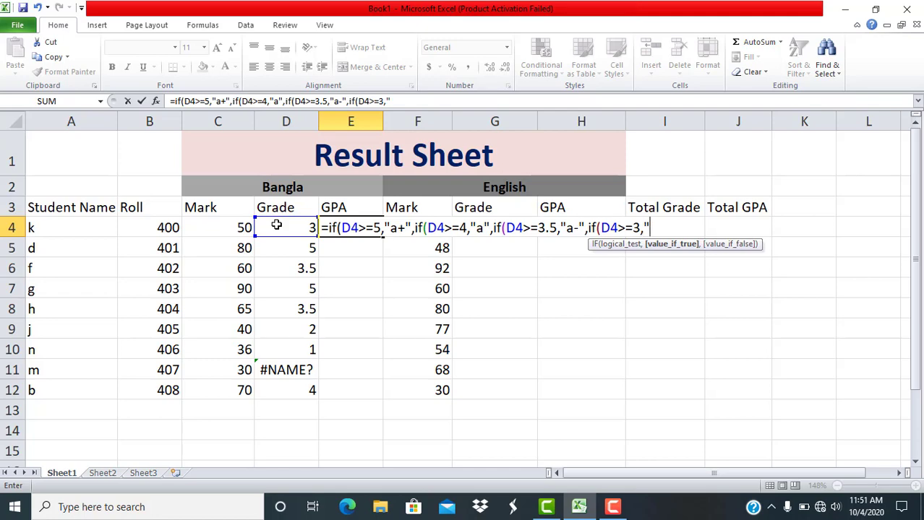
{"action": "type", "text": "b\",if("}
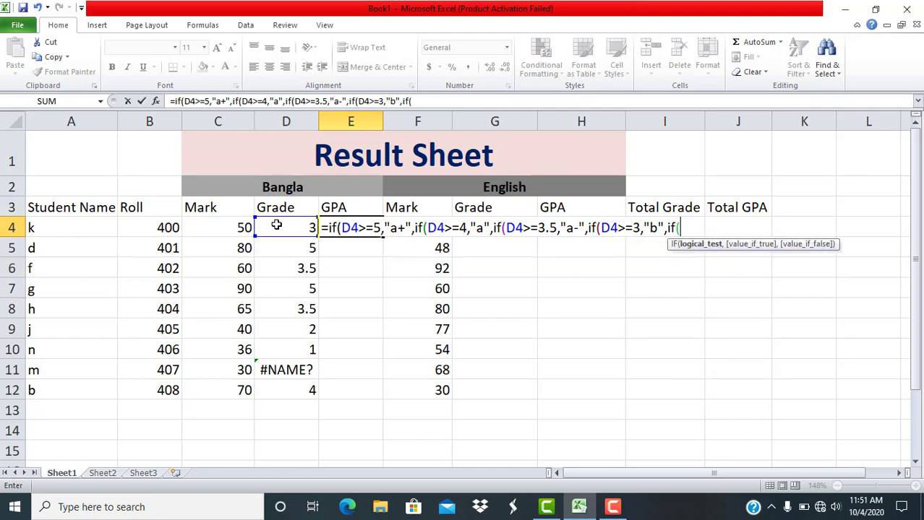
Continue the E4 formula with the condition D4>=2 returning "c", and open one more IF.
{"action": "left_click", "coordinate": [288, 227]}
{"action": "type", "text": ">="}
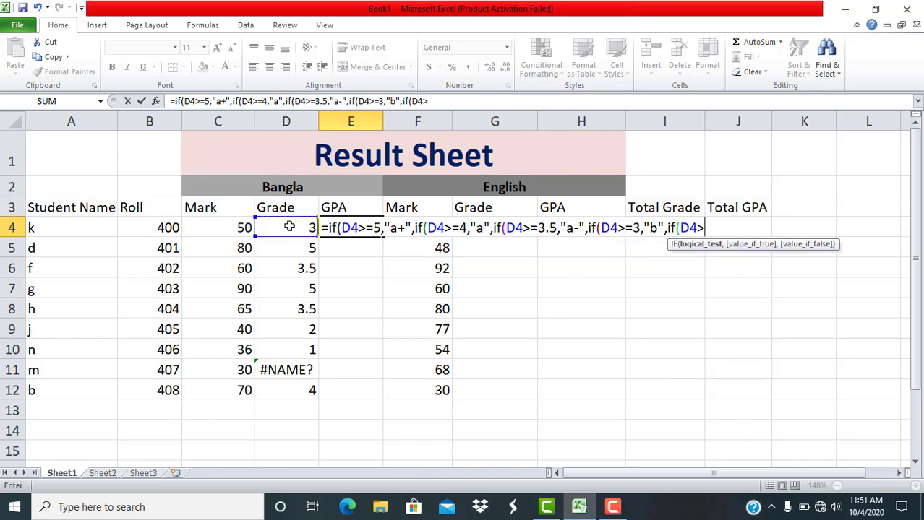
{"action": "type", "text": "2,\"c"}
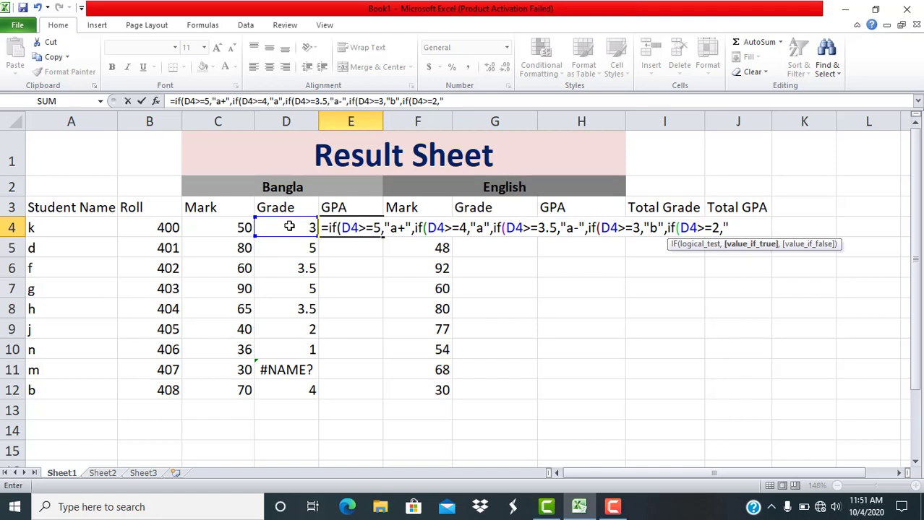
{"action": "type", "text": "\",if"}
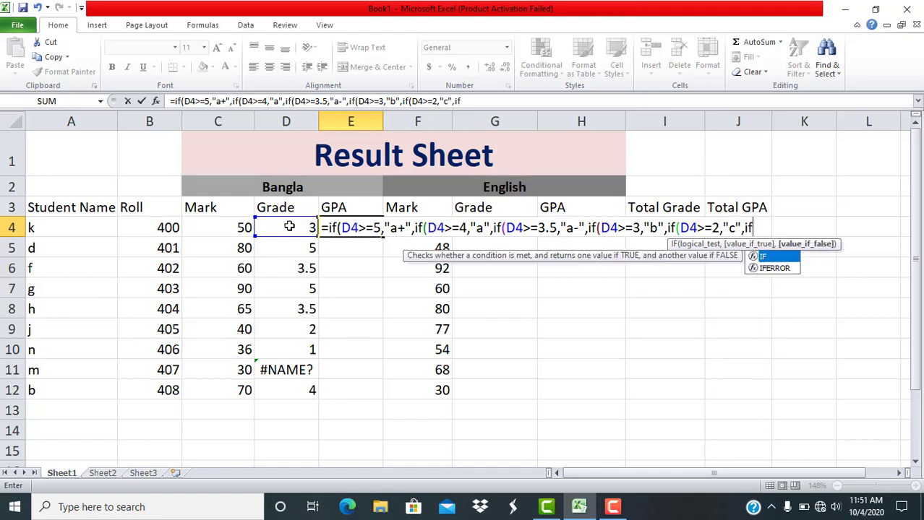
{"action": "type", "text": "("}
Add the condition D4>=1 returning "d" to the nested IF formula in E4.
{"action": "left_click", "coordinate": [289, 227]}
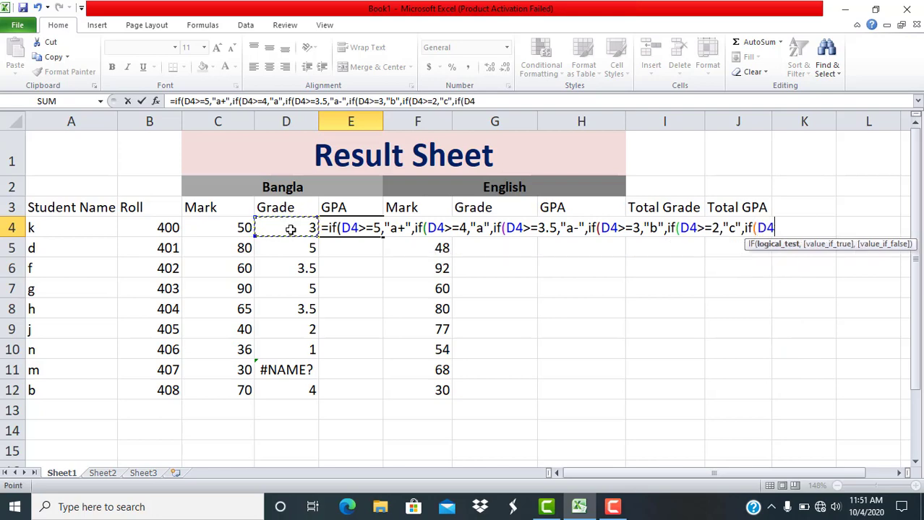
{"action": "type", "text": ">=1,"}
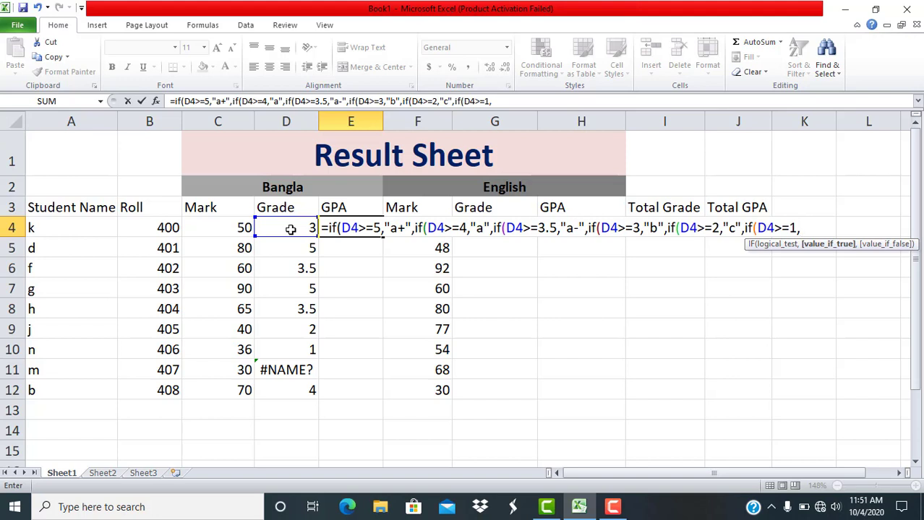
{"action": "type", "text": "\"d\",if"}
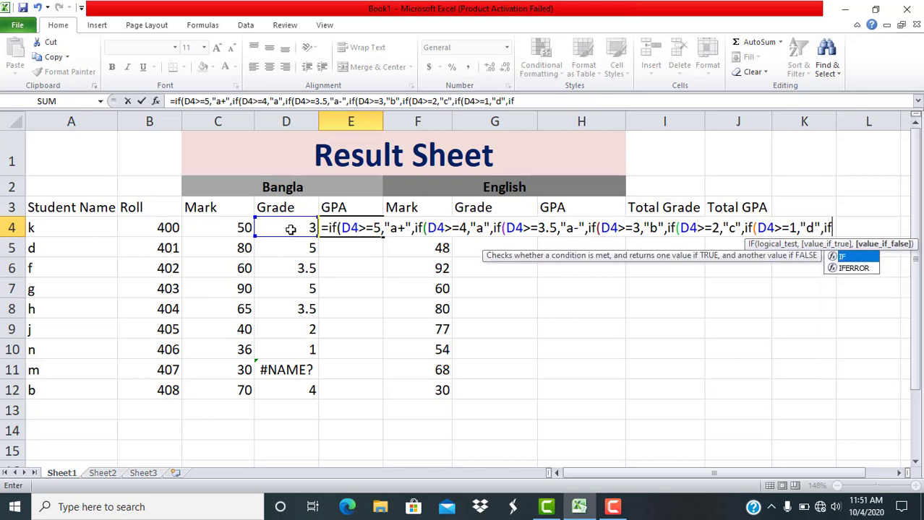
{"action": "type", "text": "("}
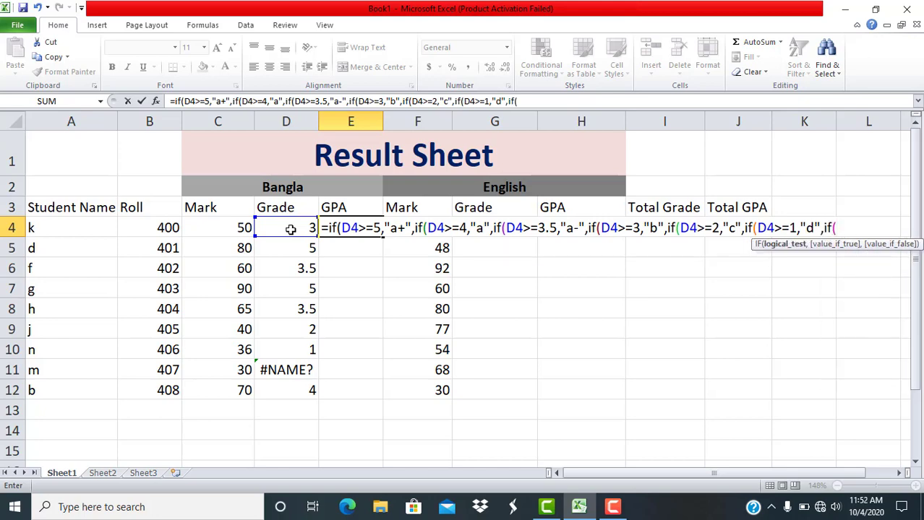
{"action": "left_click", "coordinate": [289, 229]}
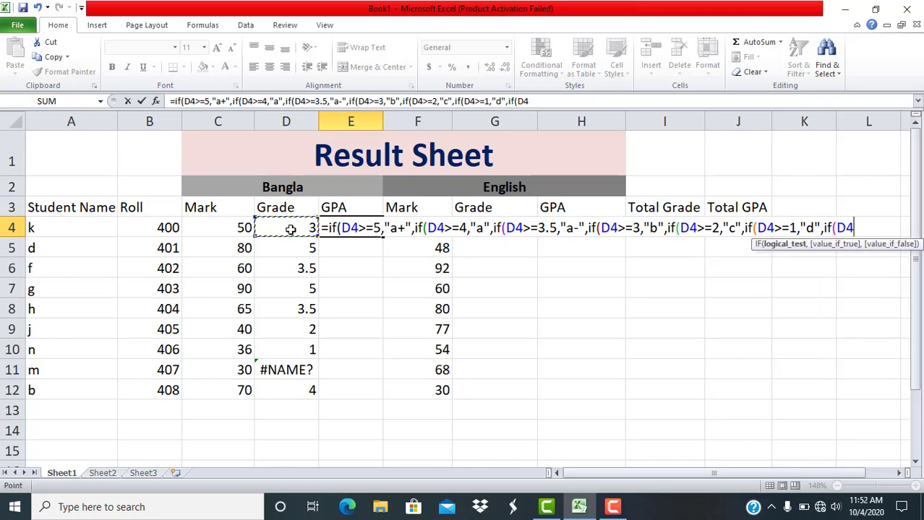
{"action": "key", "text": "BackSpace"}
{"action": "key", "text": "BackSpace"}
{"action": "key", "text": "BackSpace"}
{"action": "key", "text": "BackSpace"}
{"action": "key", "text": "BackSpace"}
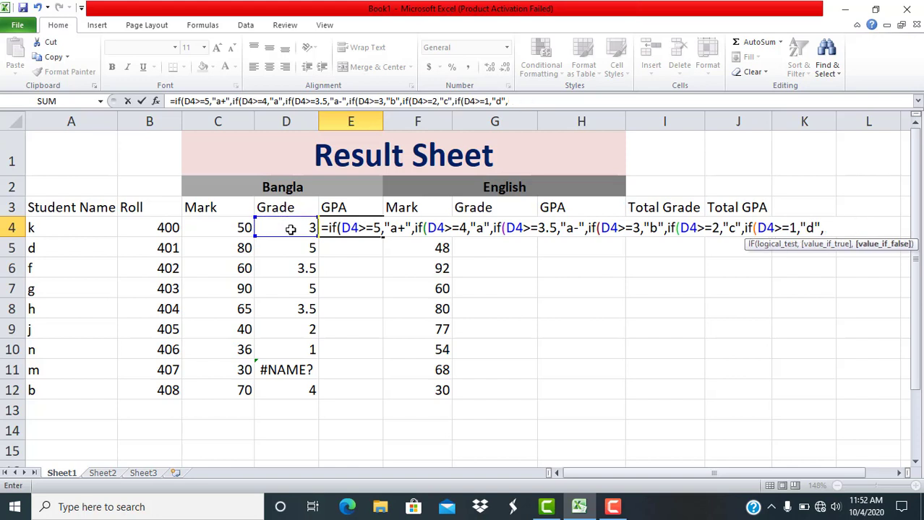
Complete the E4 formula with "f" as the otherwise value and six closing parentheses, and fill it down through E12.
{"action": "type", "text": "\",\"f\""}
{"action": "type", "text": "))))))"}
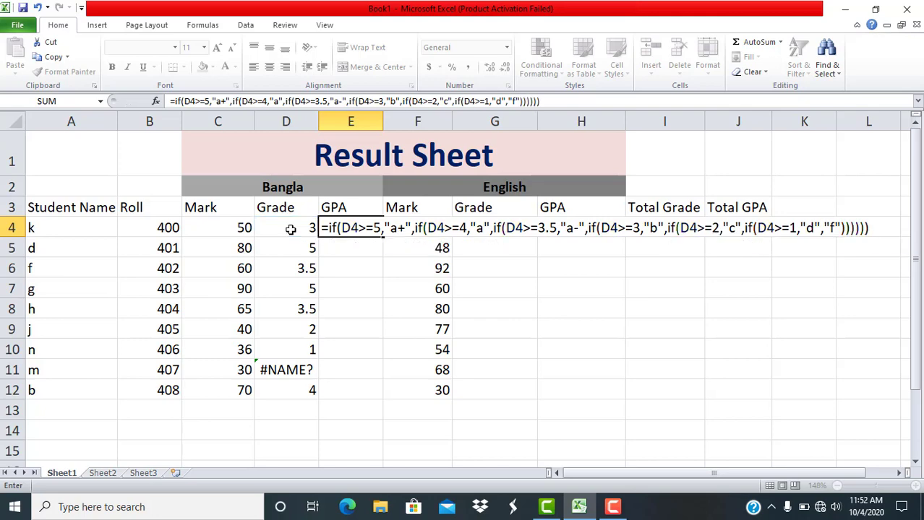
{"action": "key", "text": "Return"}
{"action": "left_click", "coordinate": [361, 230]}
{"action": "left_click_drag", "start_coordinate": [383, 234], "coordinate": [383, 398]}
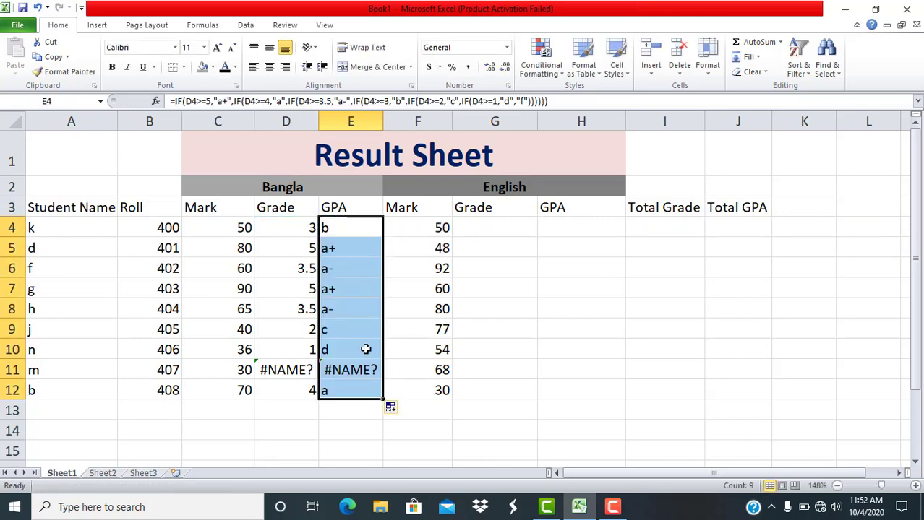
{"action": "left_click", "coordinate": [404, 228]}
{"action": "left_click", "coordinate": [477, 224]}
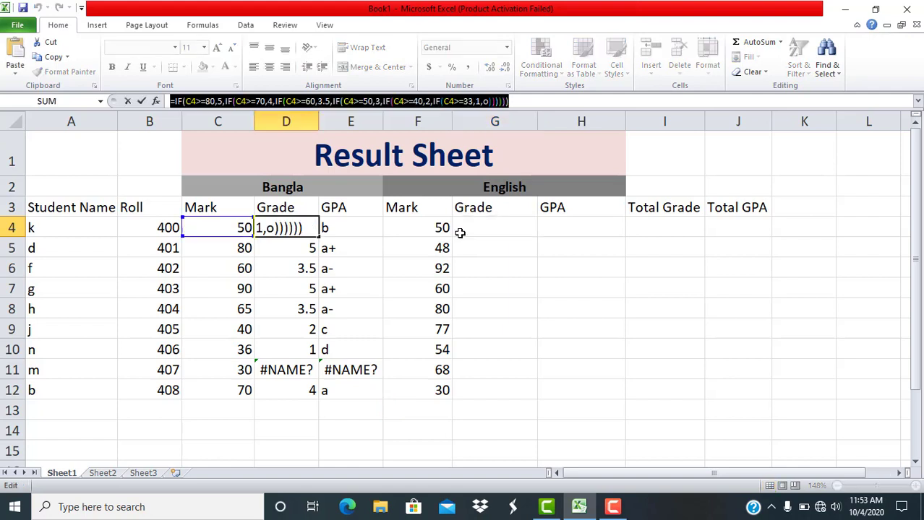
{"action": "left_click", "coordinate": [464, 231]}
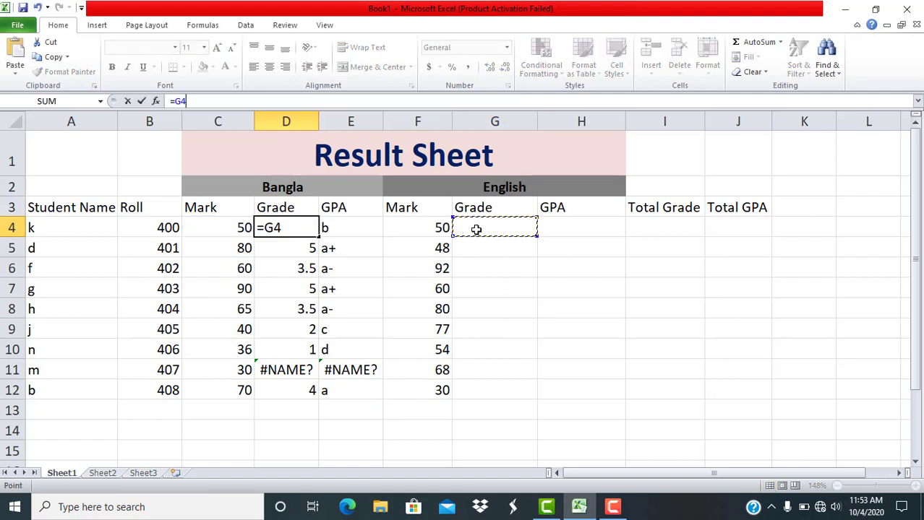
{"action": "key", "text": "Escape"}
Start a nested IF formula in G4 with the condition F4>=80 returning 5, and open the next IF.
{"action": "left_click", "coordinate": [476, 229]}
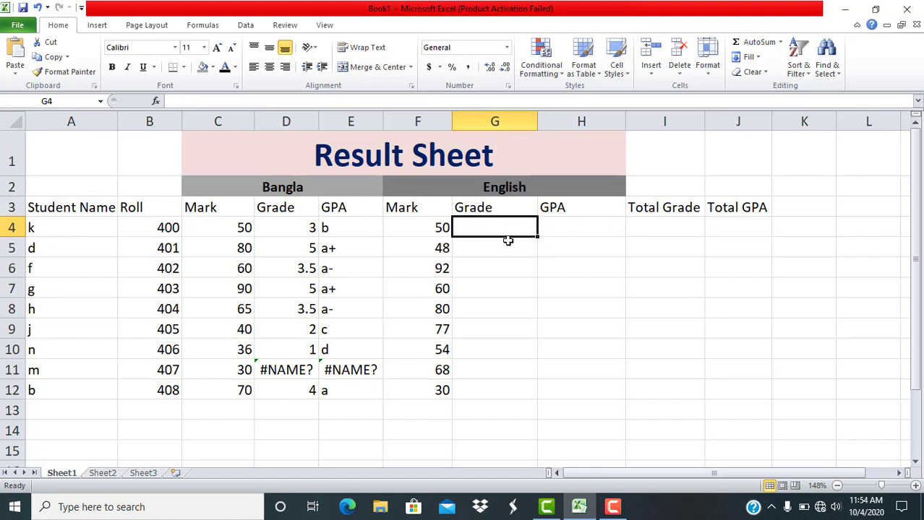
{"action": "type", "text": "="}
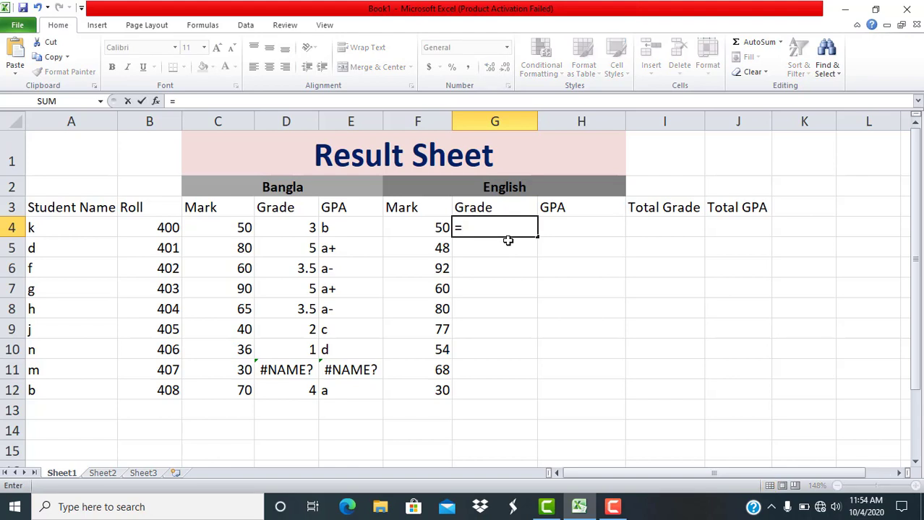
{"action": "type", "text": "if("}
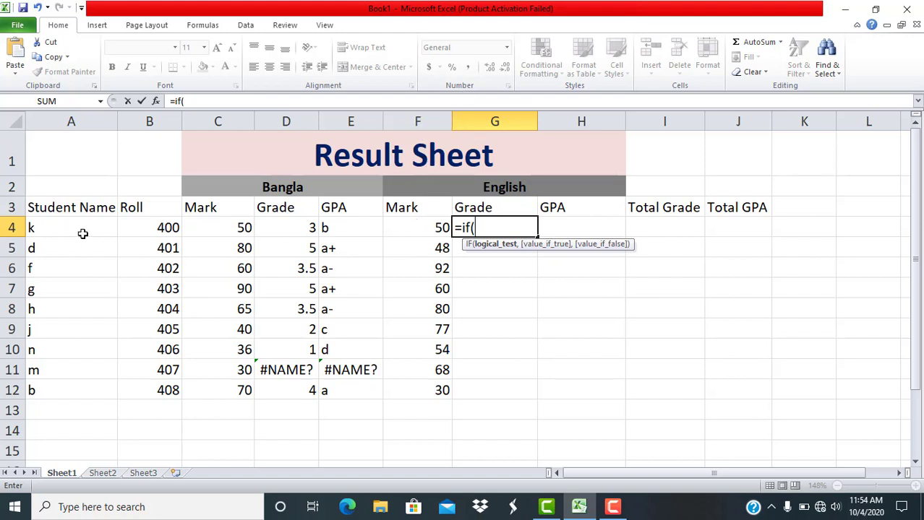
{"action": "left_click", "coordinate": [403, 228]}
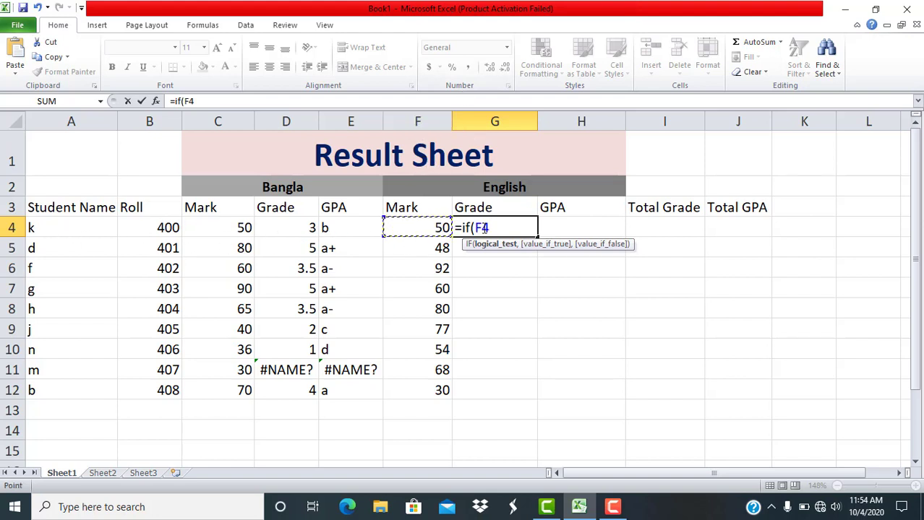
{"action": "type", "text": ">=80,"}
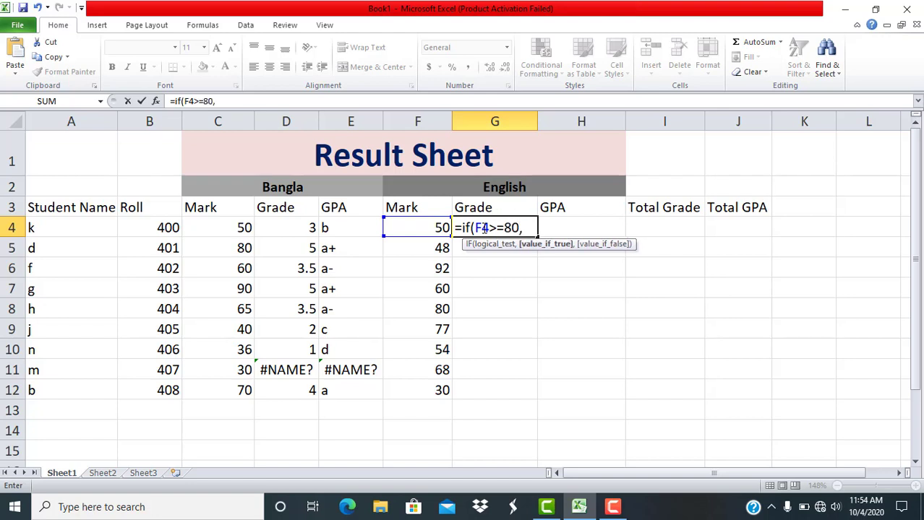
{"action": "type", "text": "5,if("}
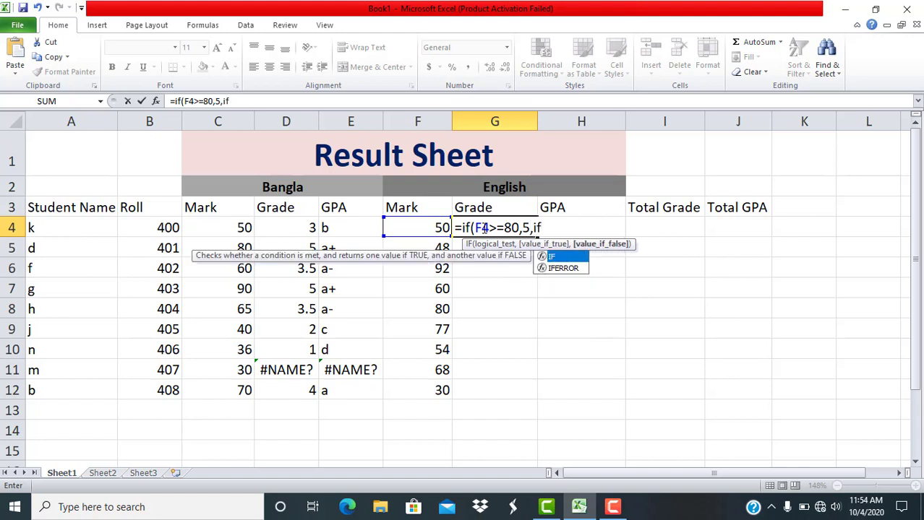
Add the condition F4>=70 returning 4 to the G4 formula and open the next IF.
{"action": "left_click", "coordinate": [417, 227]}
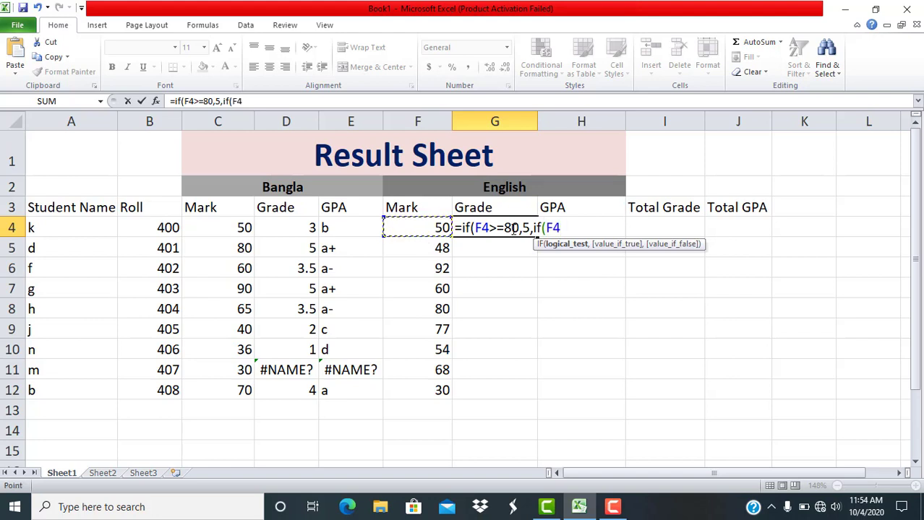
{"action": "type", "text": ">=70,4,i"}
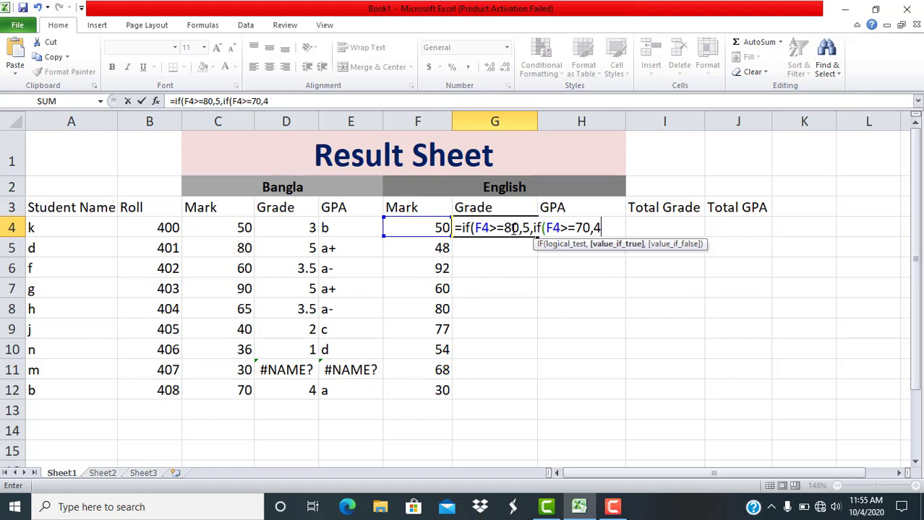
{"action": "type", "text": "f"}
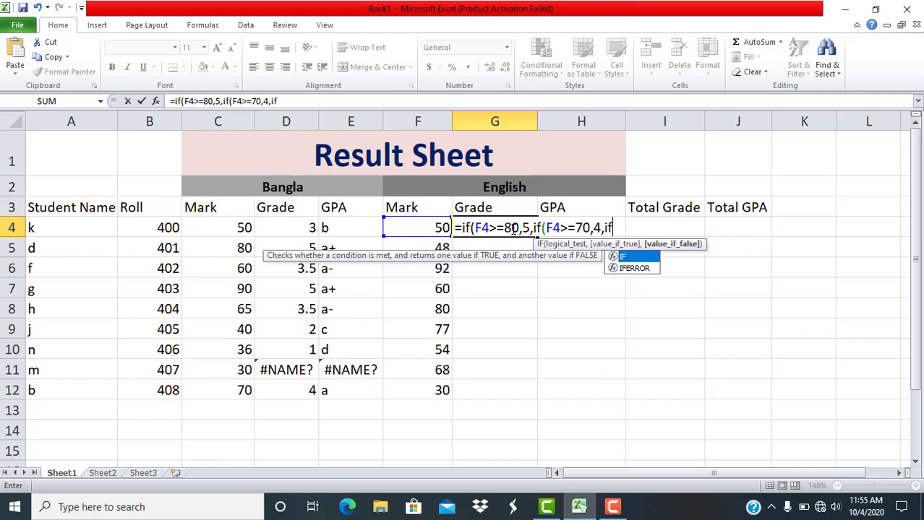
{"action": "type", "text": "("}
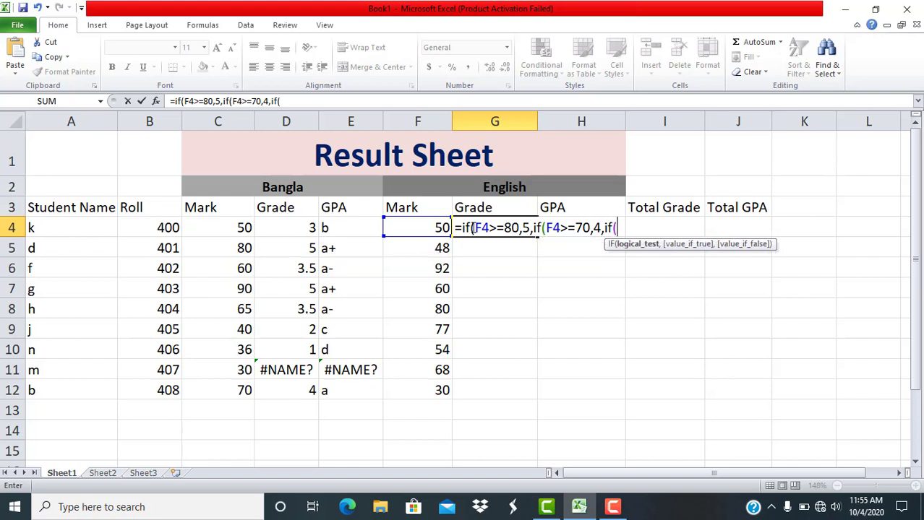
Continue the G4 formula with the condition F4>=60 returning 3.5, and open another IF.
{"action": "type", "text": "F4>="}
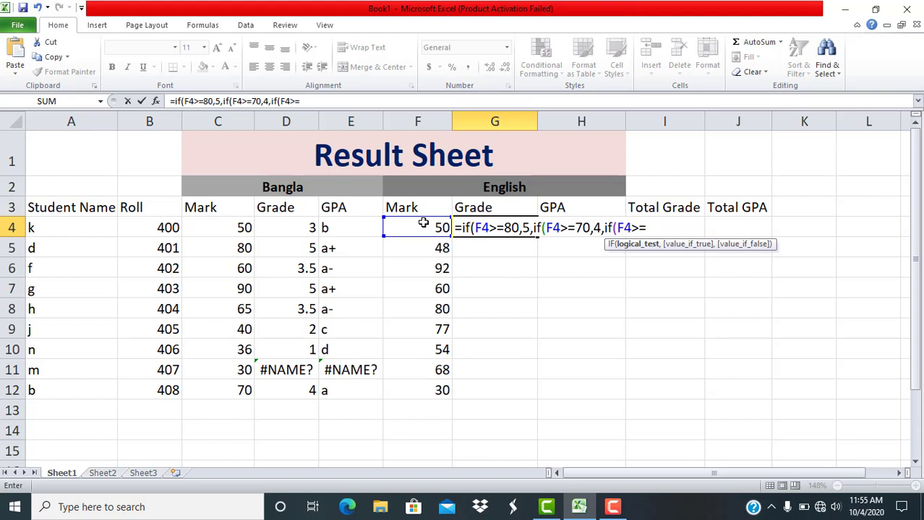
{"action": "type", "text": "60,"}
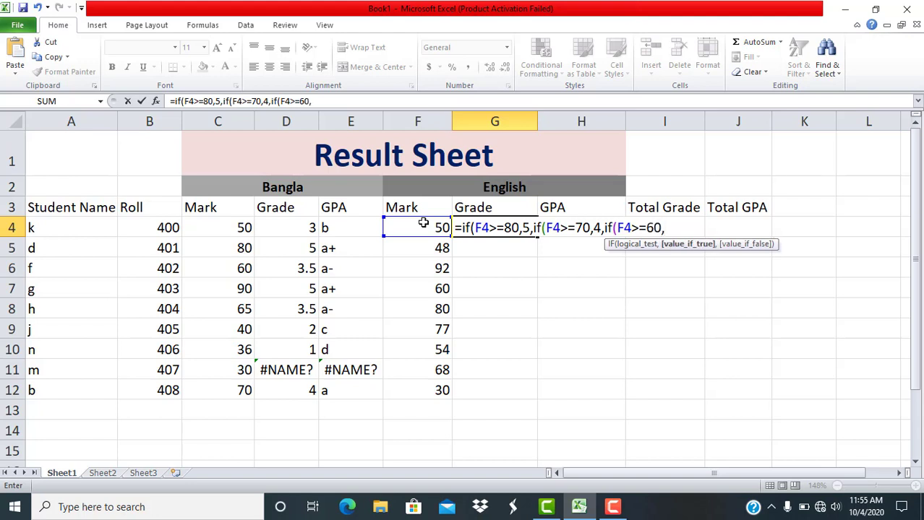
{"action": "type", "text": "3.5"}
{"action": "type", "text": ",i"}
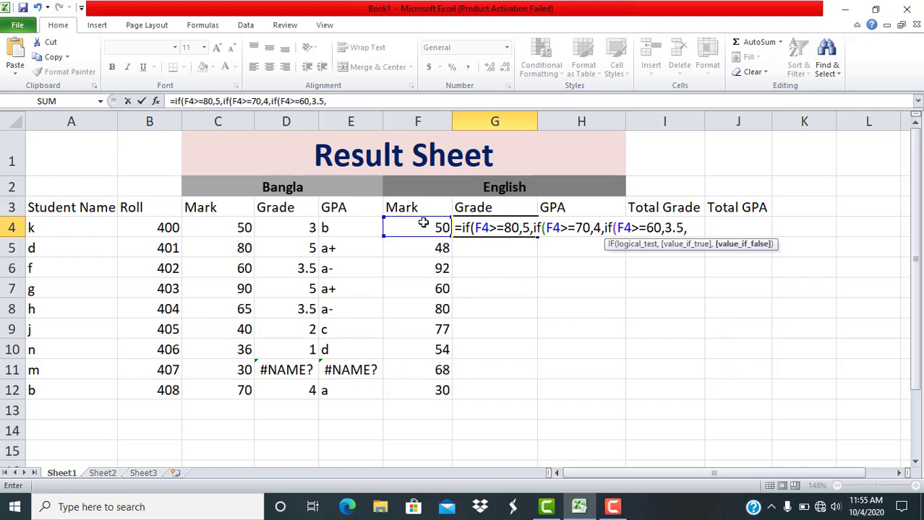
{"action": "type", "text": "f("}
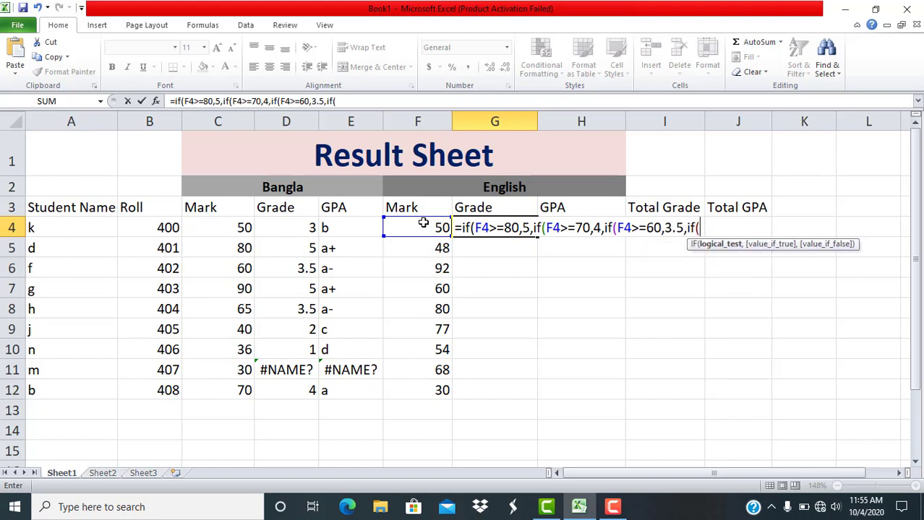
Add the condition F4>=50 returning 3 to the nested IF in G4 and open the next IF.
{"action": "left_click", "coordinate": [425, 228]}
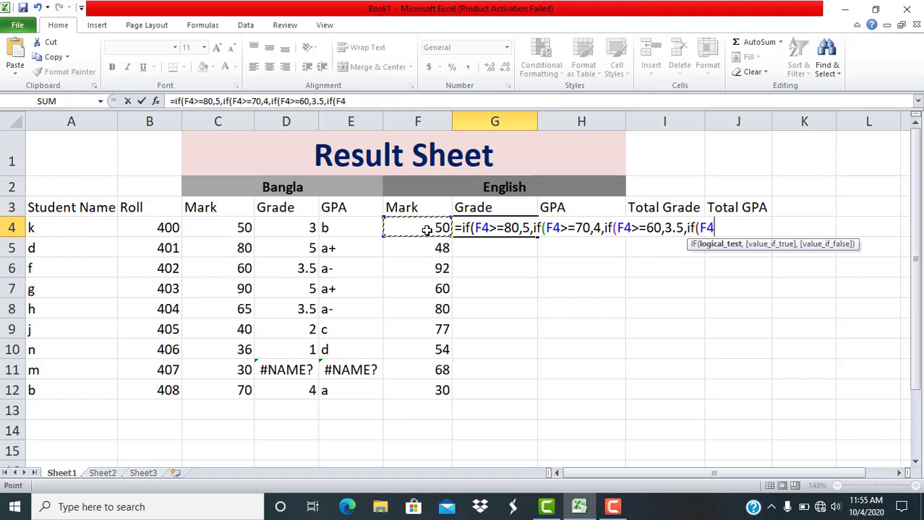
{"action": "type", "text": ">=50"}
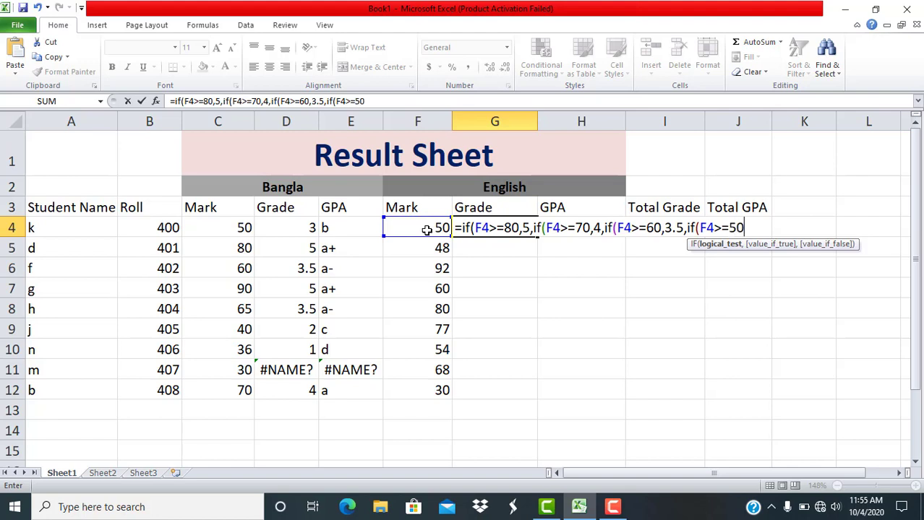
{"action": "type", "text": ","}
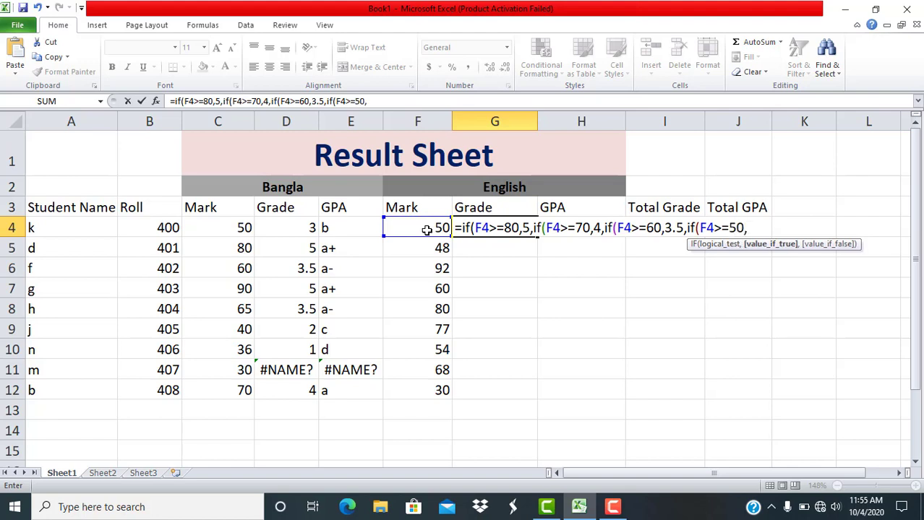
{"action": "type", "text": "3,"}
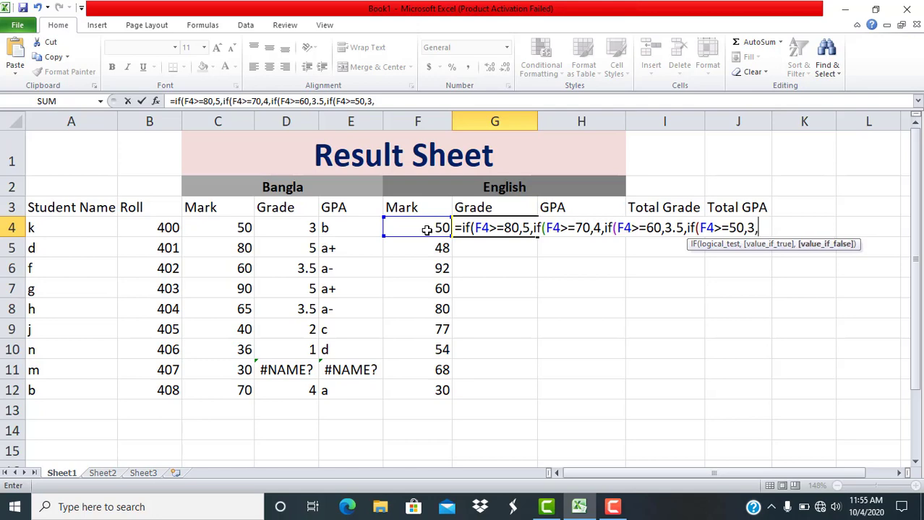
{"action": "type", "text": "if"}
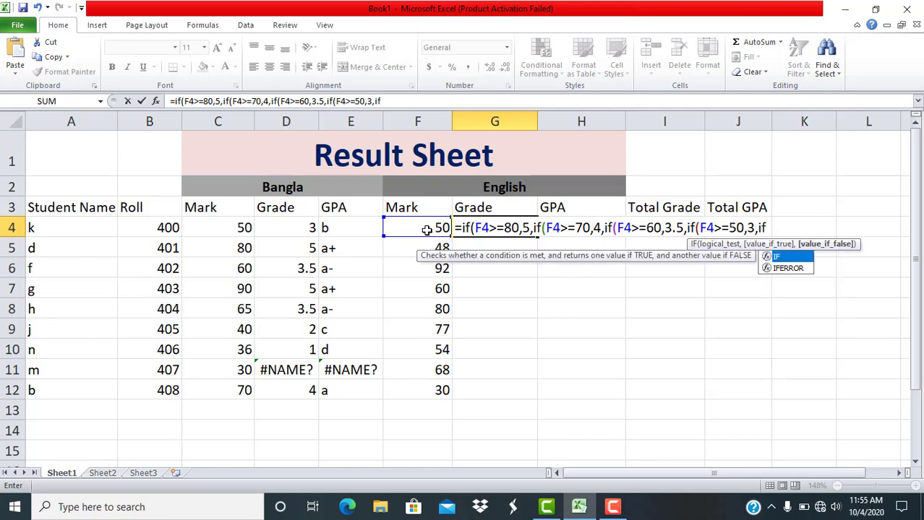
{"action": "type", "text": "("}
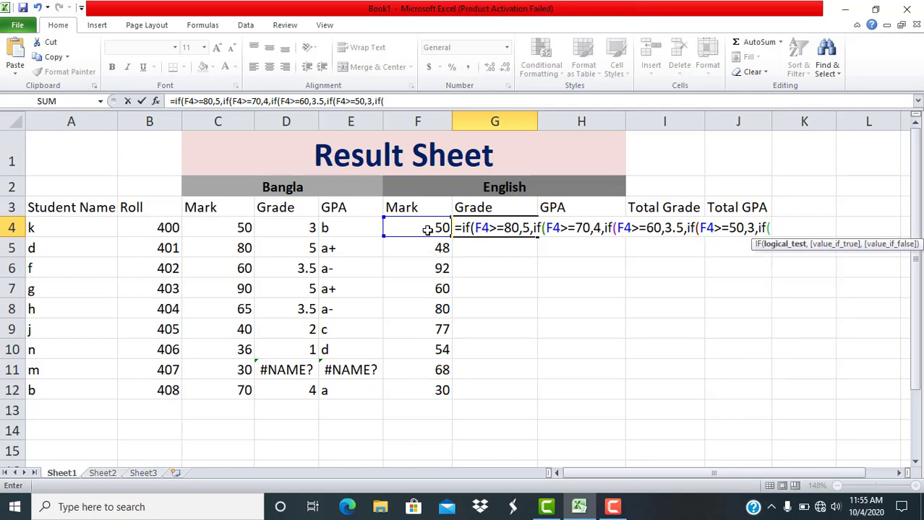
Extend the G4 formula with the condition F4>=40 returning 2, and open one more IF.
{"action": "left_click", "coordinate": [427, 230]}
{"action": "type", "text": ">=40,"}
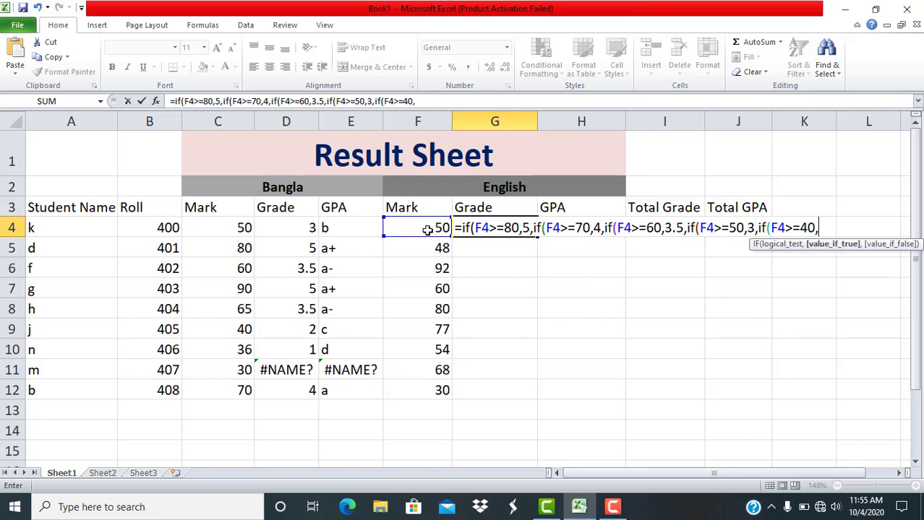
{"action": "type", "text": "2,"}
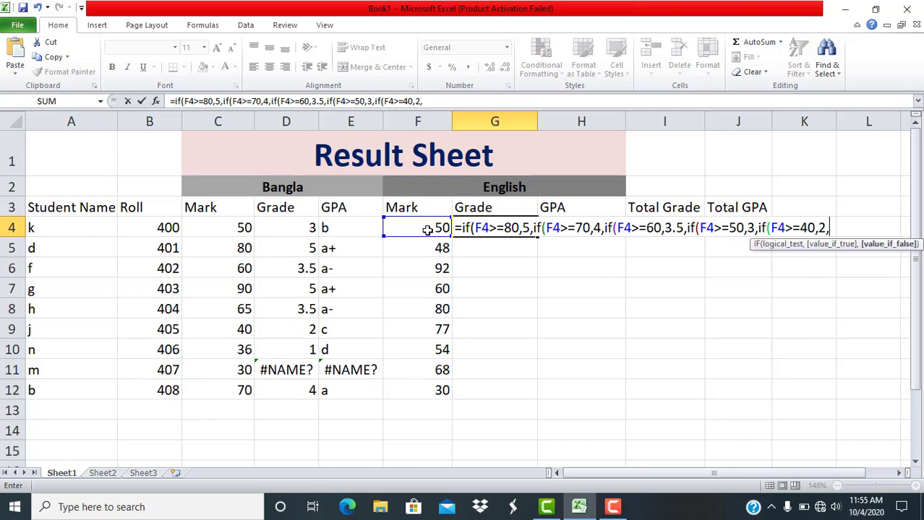
{"action": "type", "text": "if("}
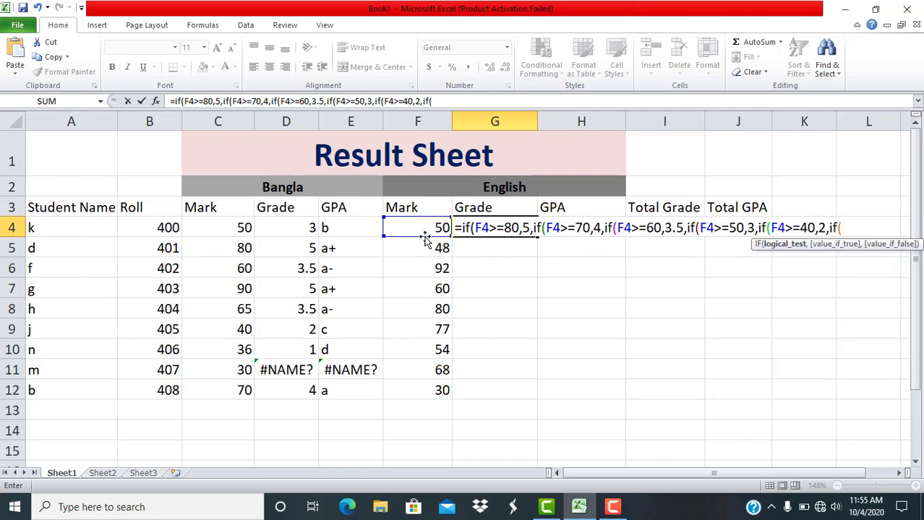
Complete the G4 formula with F4>=33 returning 1, 0 as the otherwise value, and six closing parentheses.
{"action": "left_click", "coordinate": [418, 228]}
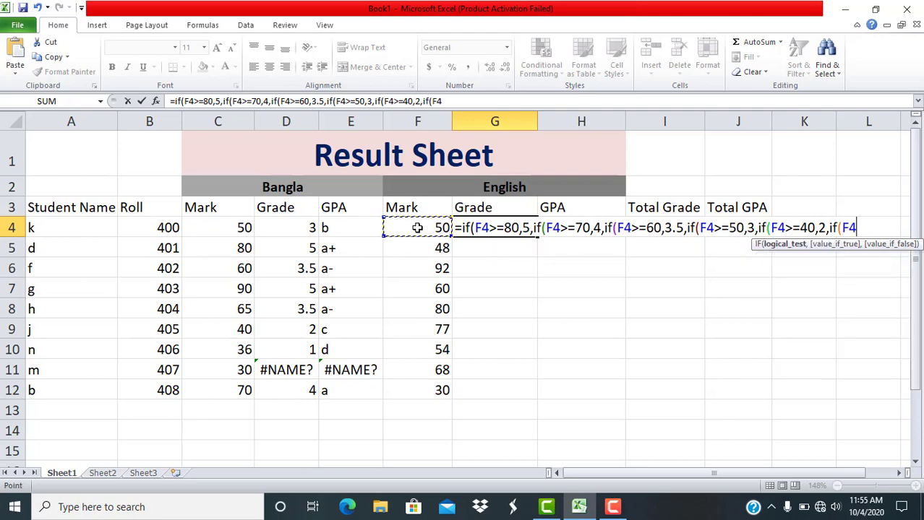
{"action": "type", "text": ">=33,"}
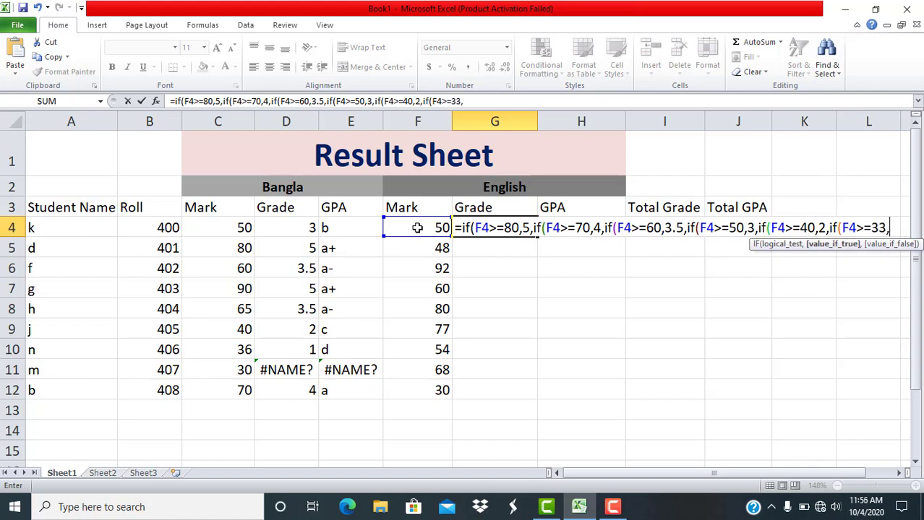
{"action": "type", "text": "1,0"}
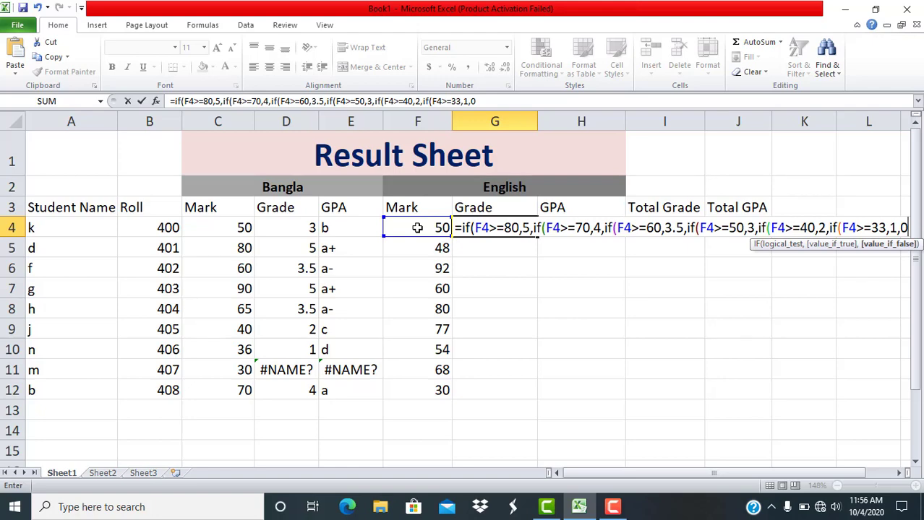
{"action": "type", "text": ")"}
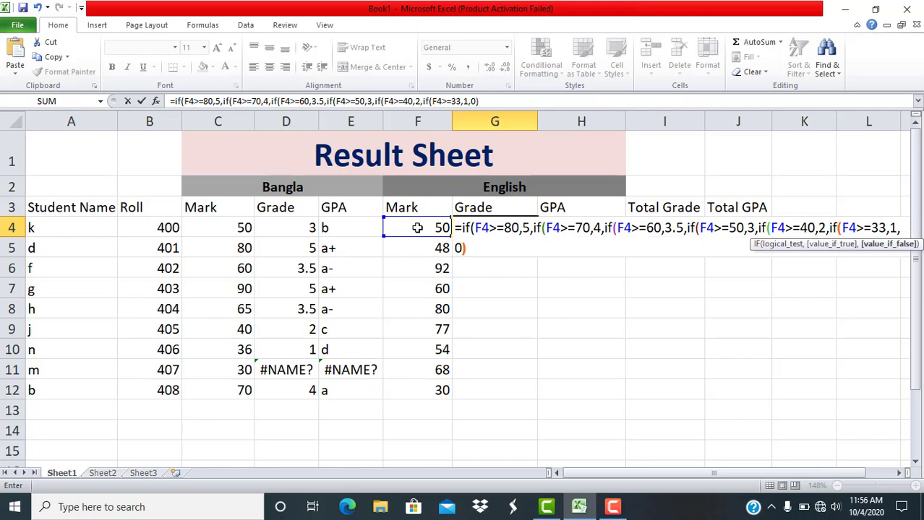
{"action": "type", "text": "))"}
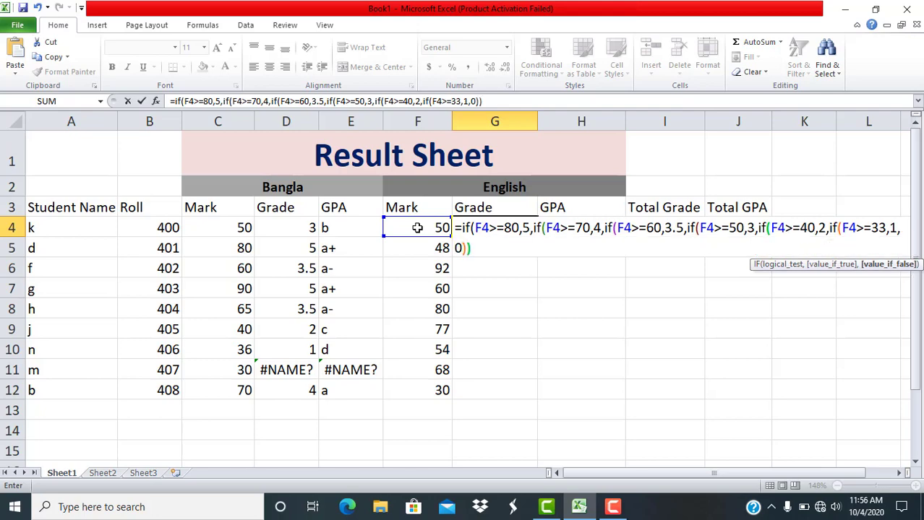
{"action": "type", "text": ")))"}
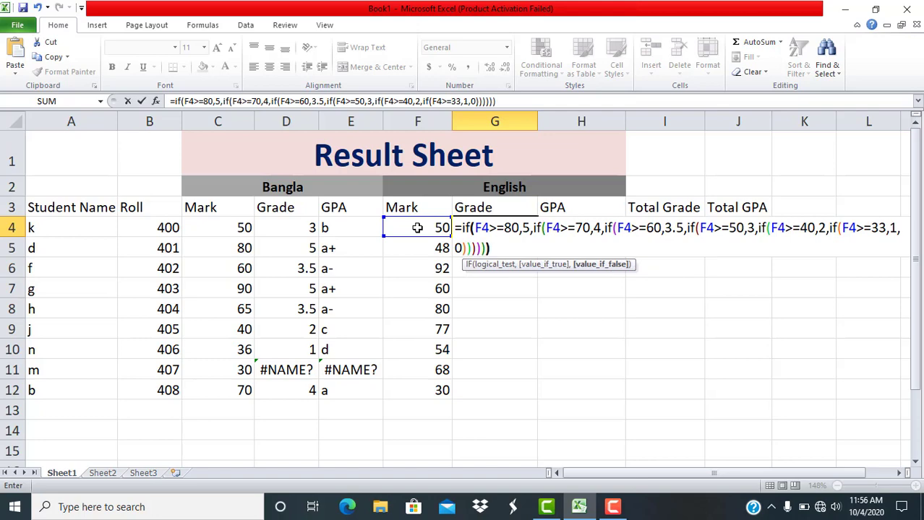
{"action": "key", "text": "Return"}
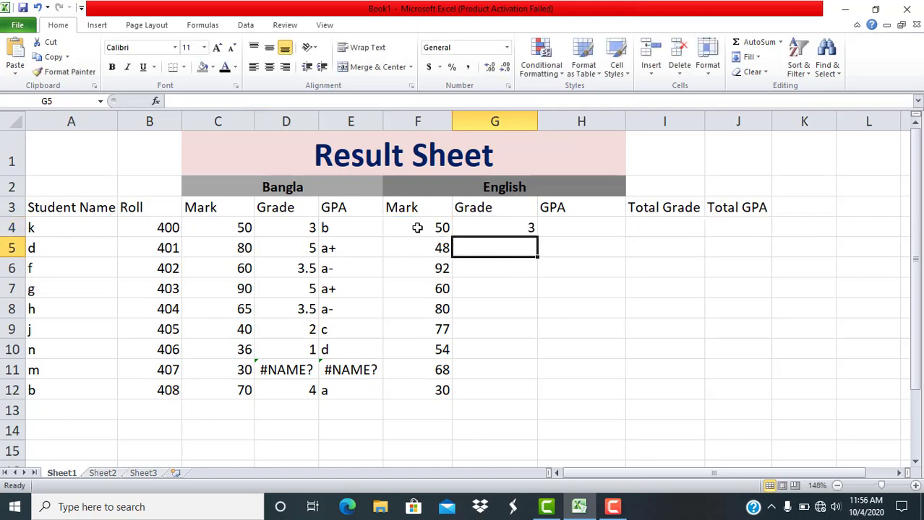
Fill the English grade formula from G4 down through G12.
{"action": "left_click", "coordinate": [480, 207]}
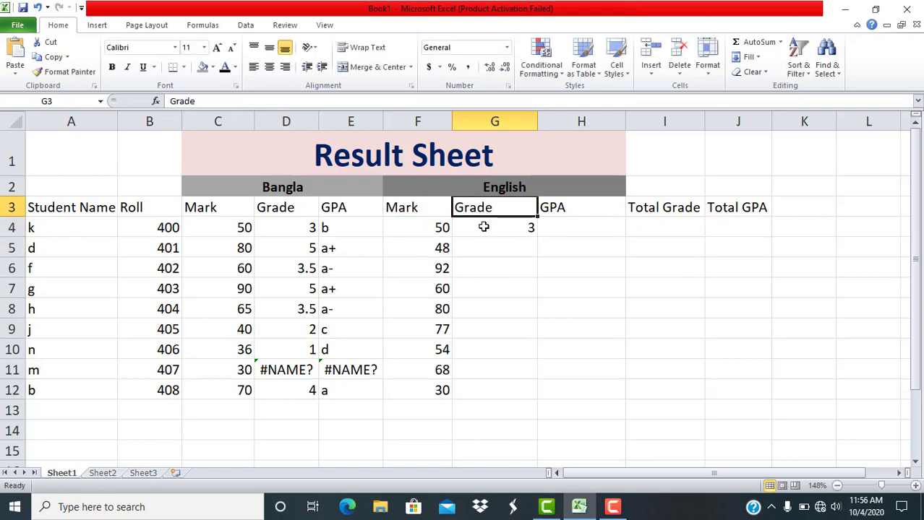
{"action": "left_click", "coordinate": [480, 228]}
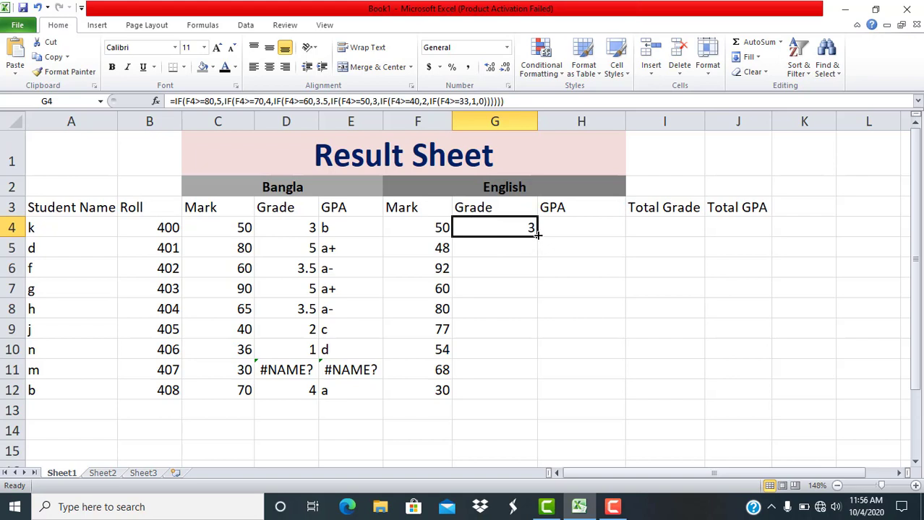
{"action": "left_click_drag", "start_coordinate": [537, 232], "coordinate": [549, 393]}
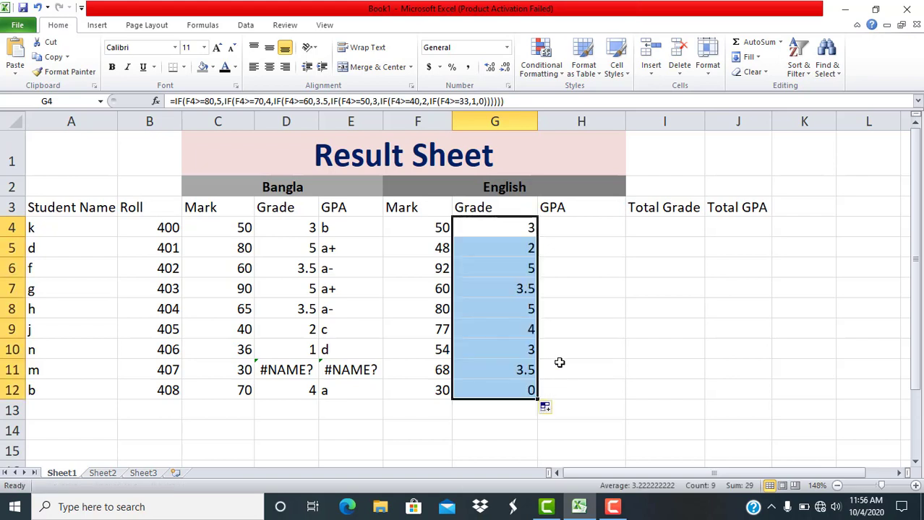
Start a nested IF formula in H4 with the condition G4>=5 returning "a+", and open the next IF.
{"action": "left_click", "coordinate": [565, 229]}
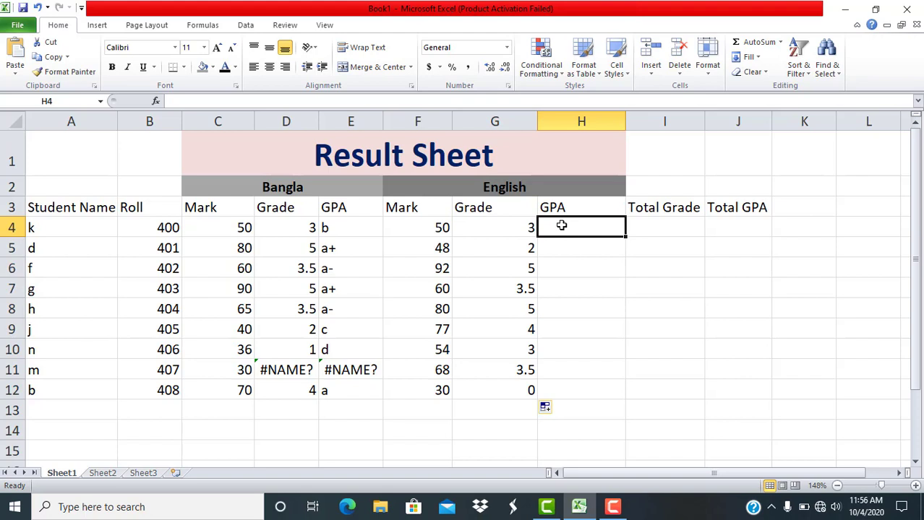
{"action": "type", "text": "=i"}
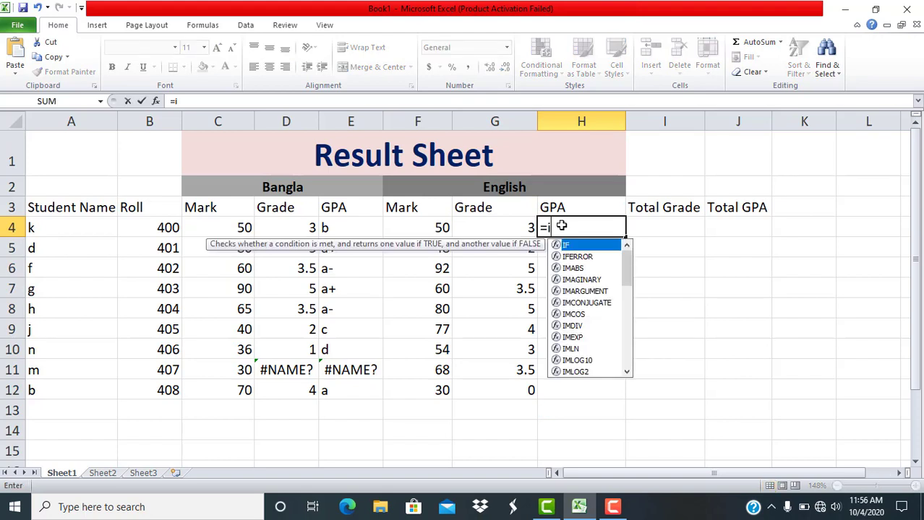
{"action": "type", "text": "f("}
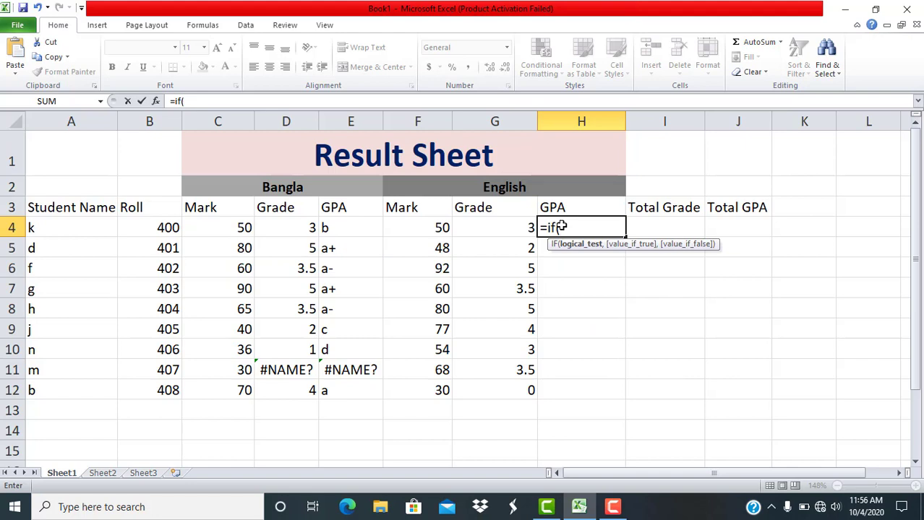
{"action": "left_click", "coordinate": [514, 225]}
{"action": "type", "text": ">="}
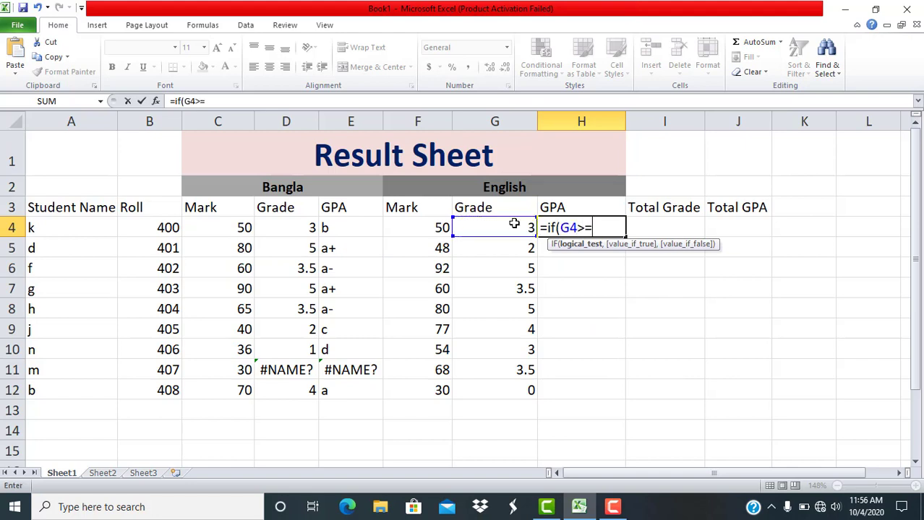
{"action": "type", "text": "5,"}
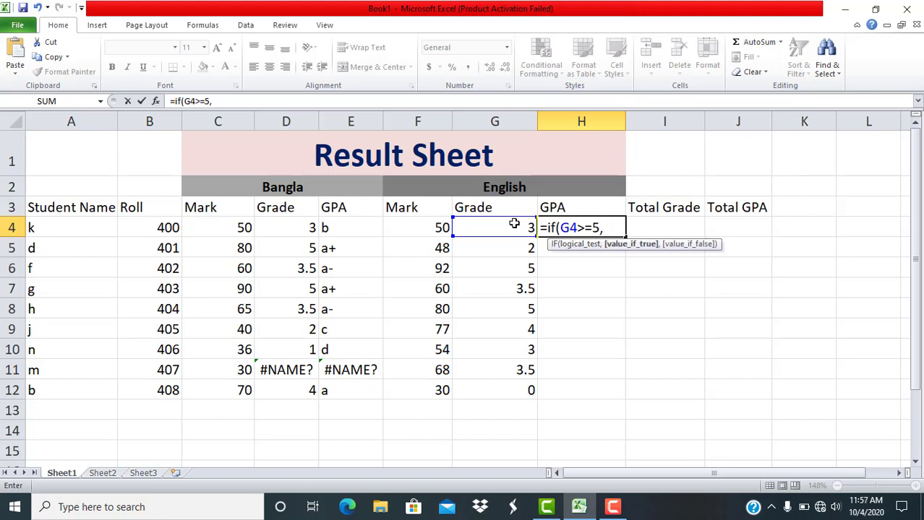
{"action": "type", "text": "\"a+\",i"}
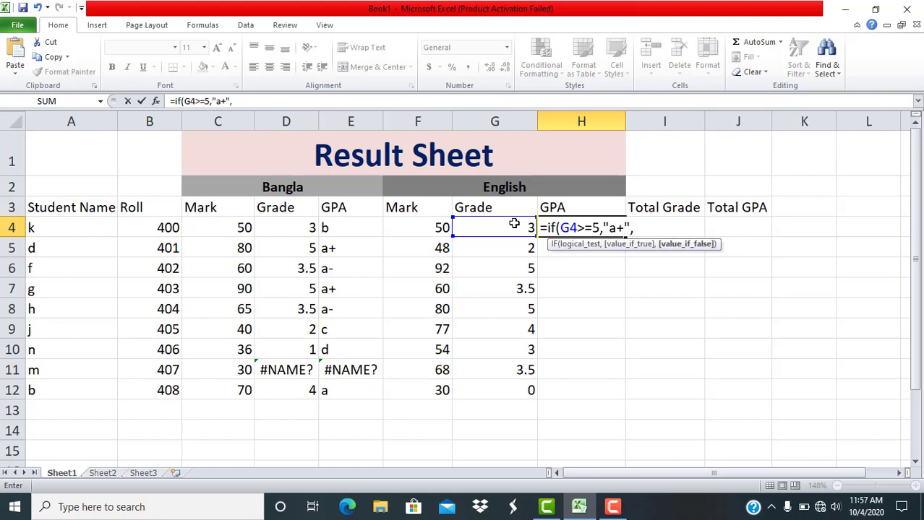
{"action": "type", "text": "f("}
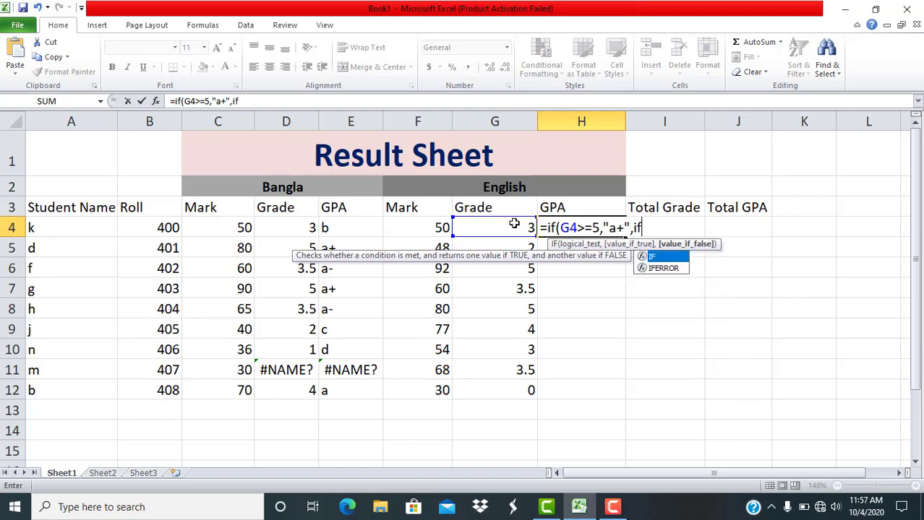
Add the condition G4>=4 returning "a" to the H4 formula and open another IF.
{"action": "type", "text": "G4>"}
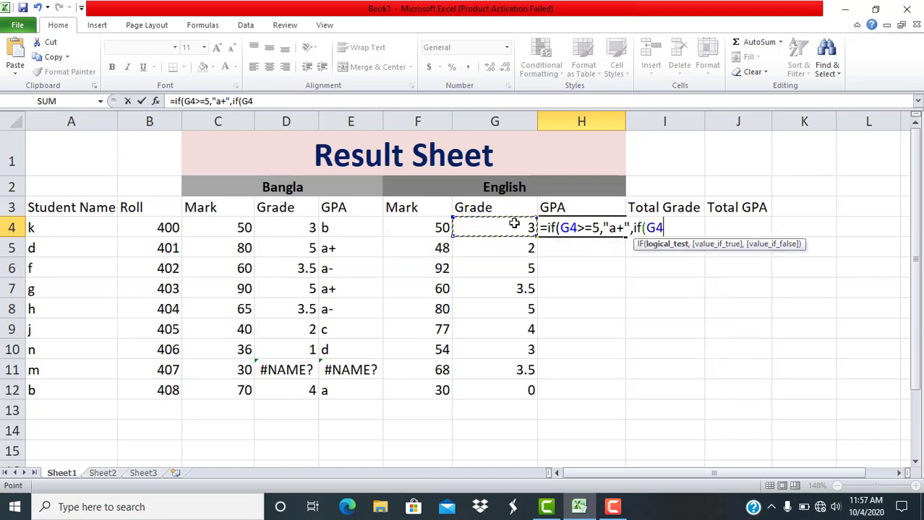
{"action": "type", "text": "=4,\""}
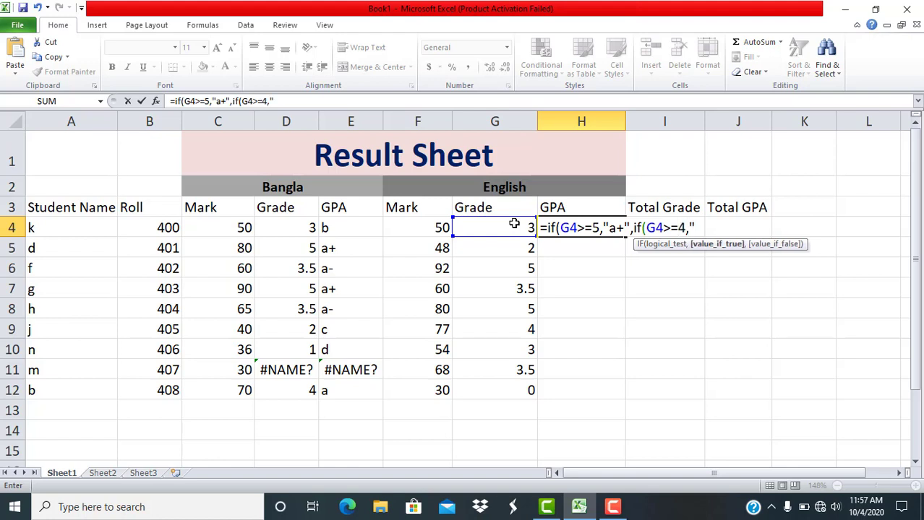
{"action": "type", "text": "a\",i"}
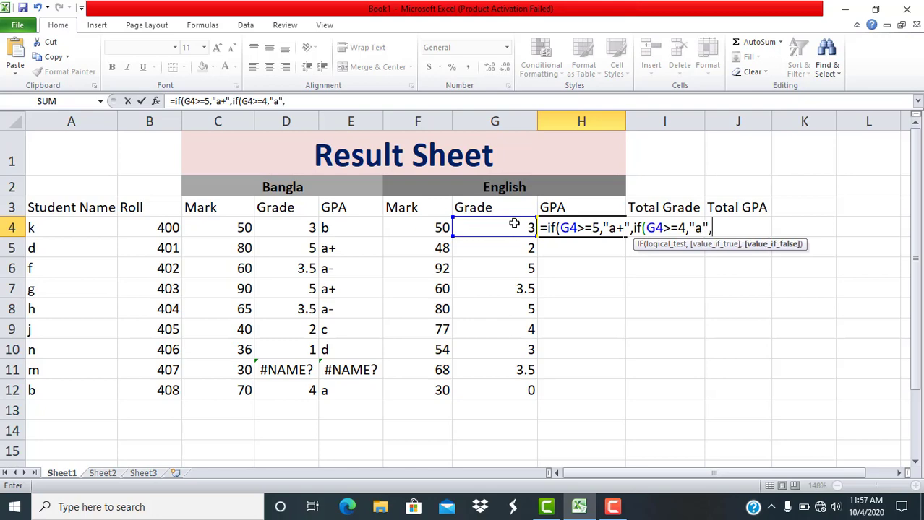
{"action": "type", "text": "f("}
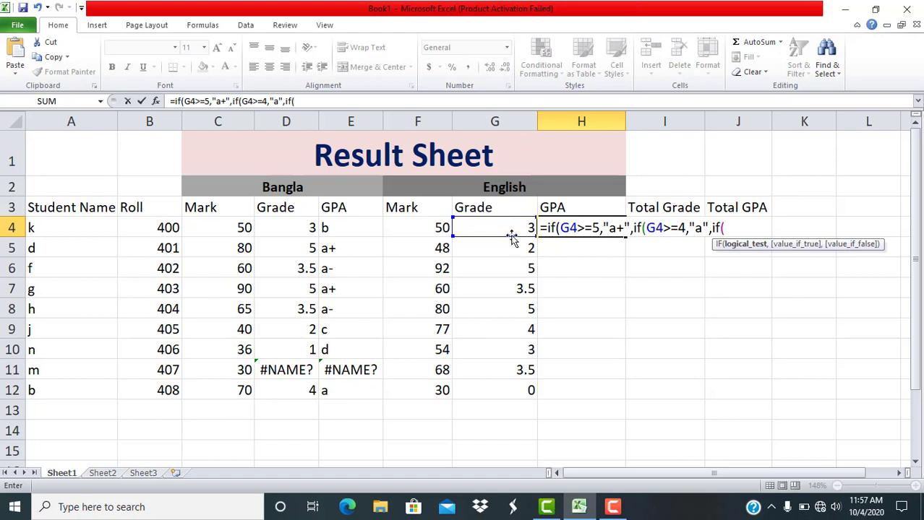
Extend the H4 formula with the condition G4>=3.5 returning "a-", and open the next IF.
{"action": "left_click", "coordinate": [492, 229]}
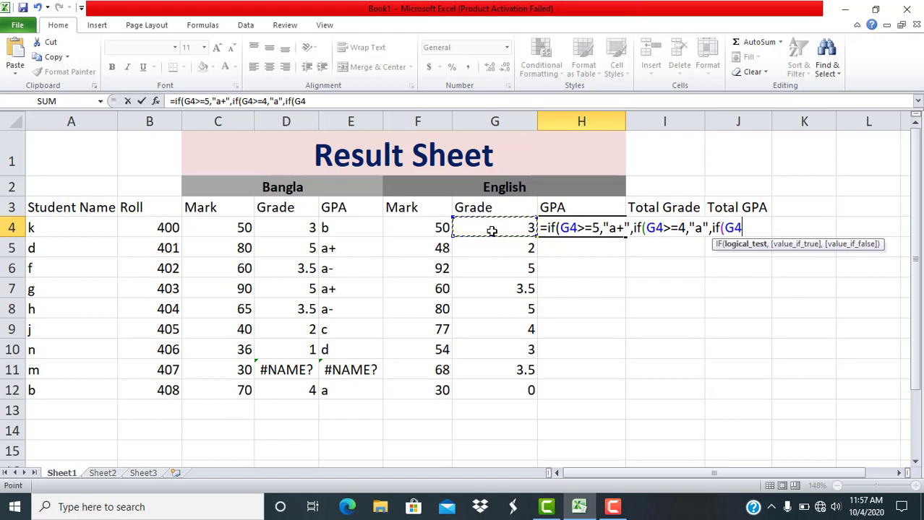
{"action": "type", "text": ">=3"}
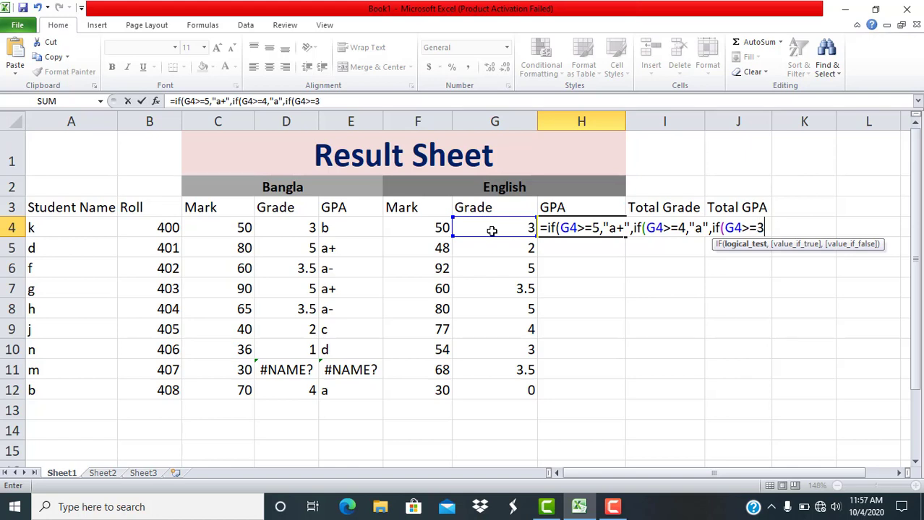
{"action": "type", "text": ".5,\""}
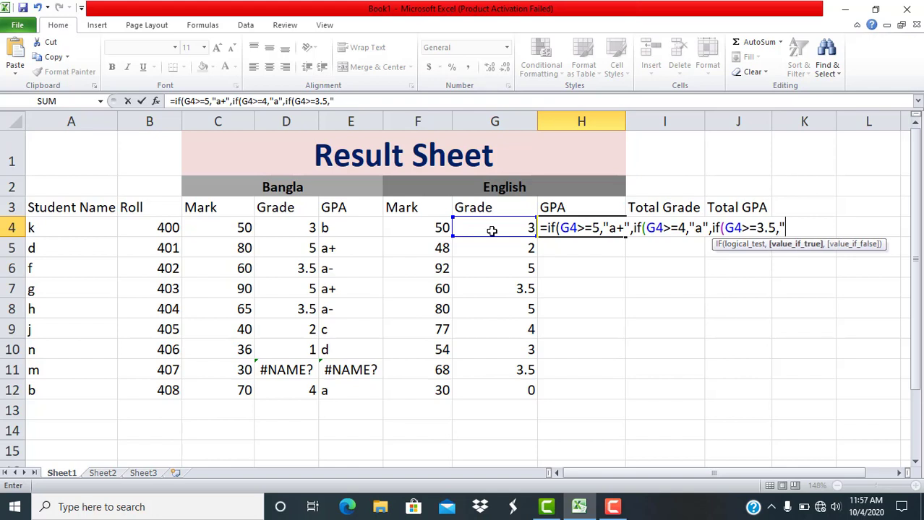
{"action": "type", "text": "a-"}
{"action": "type", "text": "\",i"}
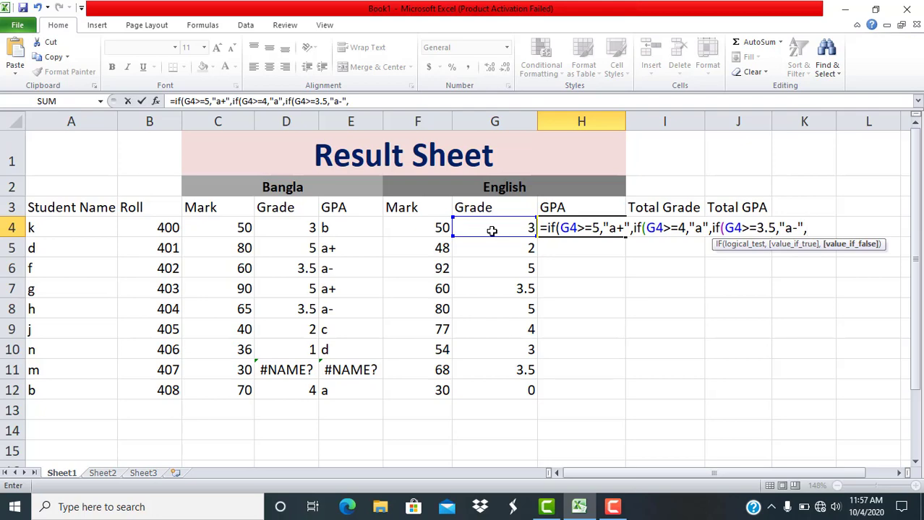
{"action": "type", "text": "f("}
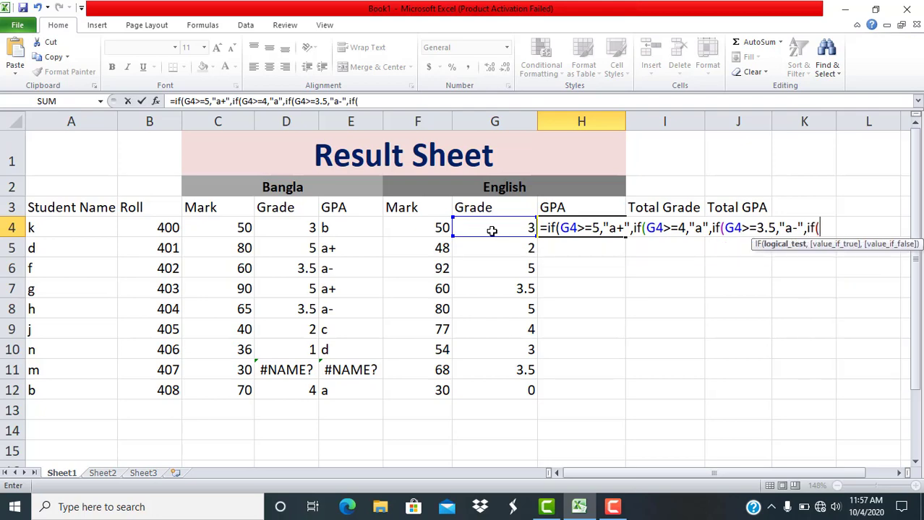
Add the condition G4>=3 returning "b" to the nested IF in H4 and open the next IF.
{"action": "left_click", "coordinate": [490, 235]}
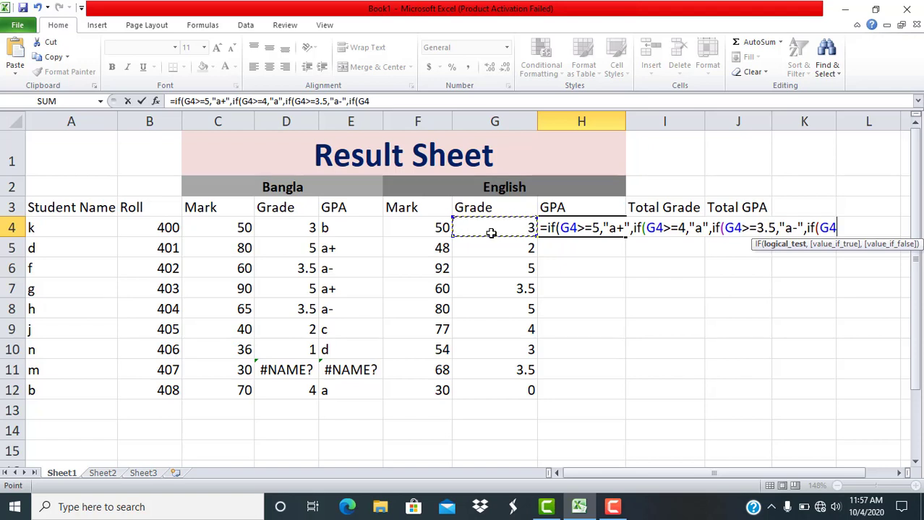
{"action": "type", "text": ">=3"}
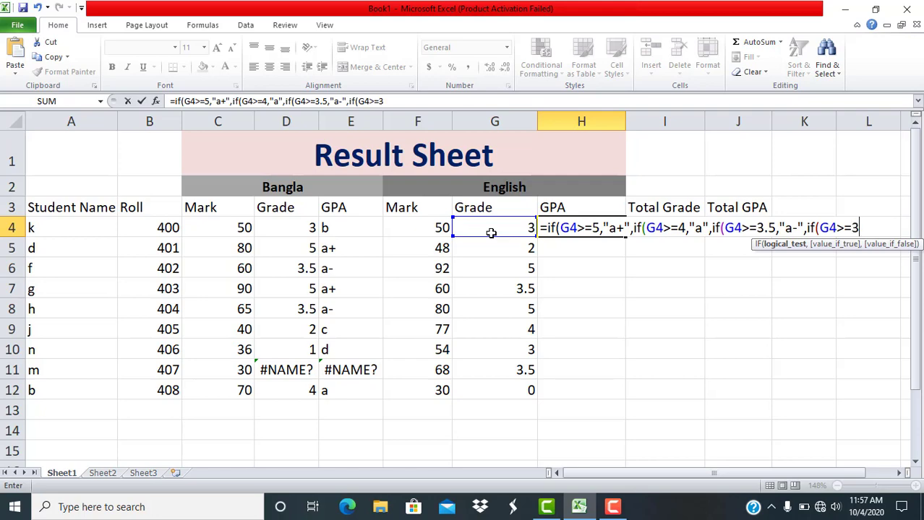
{"action": "type", "text": ",\""}
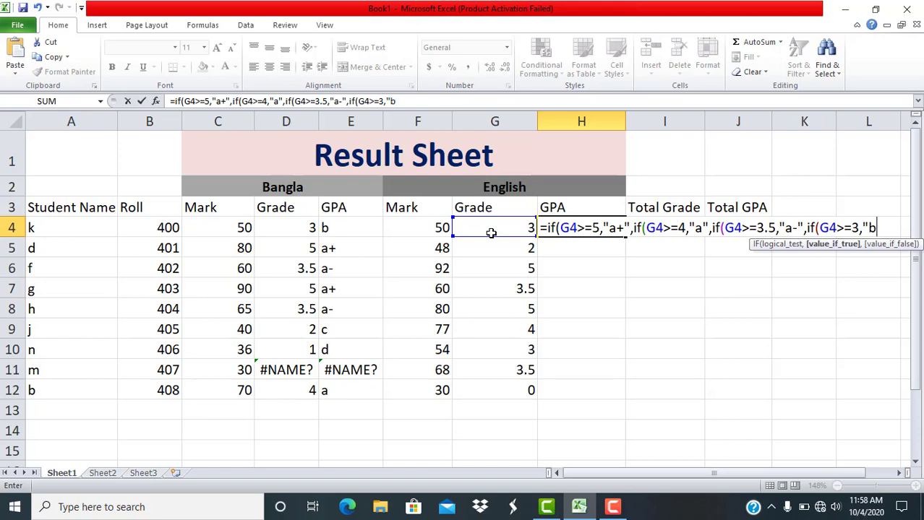
{"action": "type", "text": "b\","}
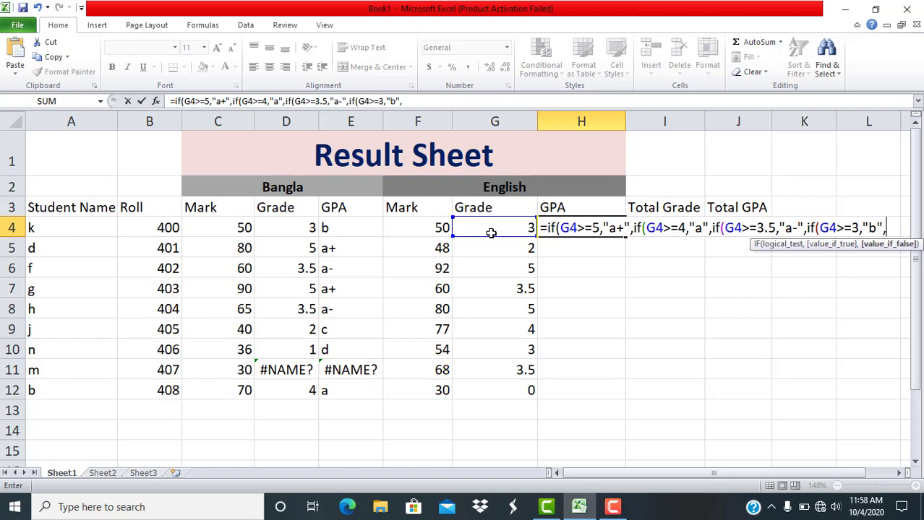
{"action": "type", "text": "if("}
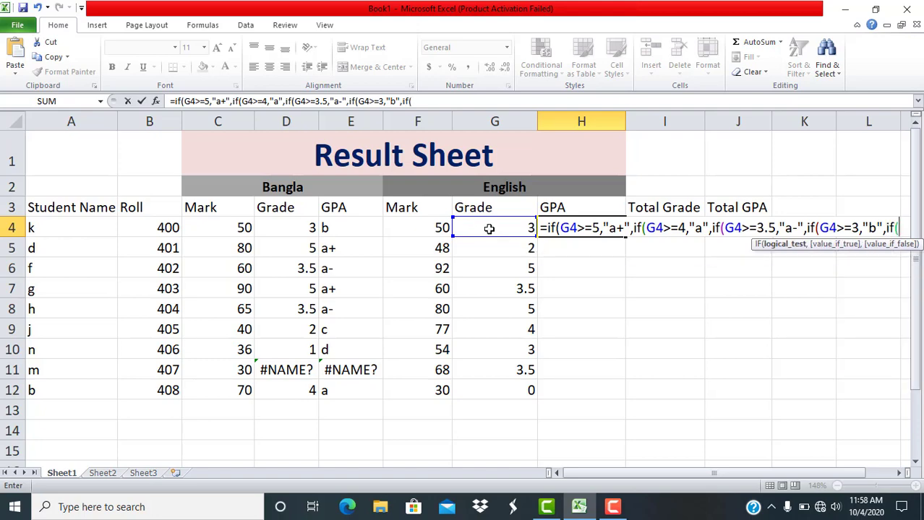
Extend the H4 formula with the condition G4>=2 returning "c", and open one more IF.
{"action": "left_click", "coordinate": [490, 230]}
{"action": "type", "text": ">="}
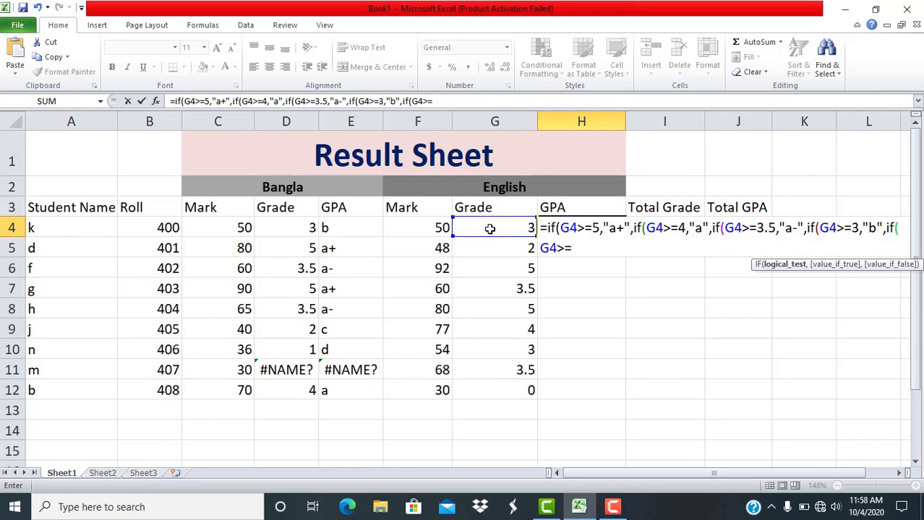
{"action": "type", "text": "2,\""}
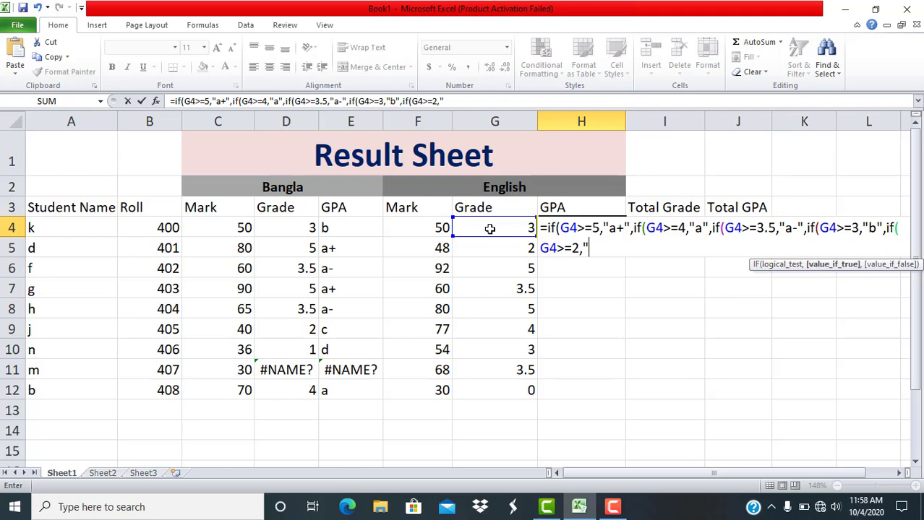
{"action": "type", "text": "c\",if"}
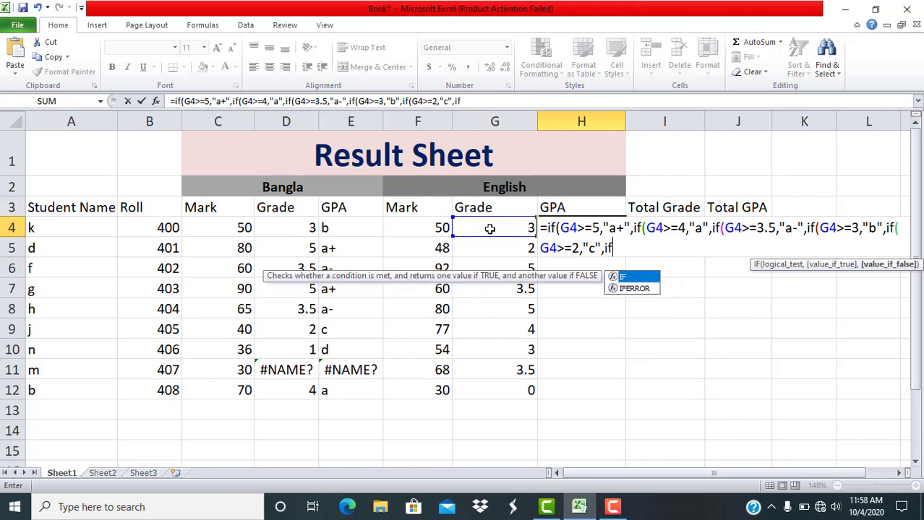
{"action": "type", "text": "("}
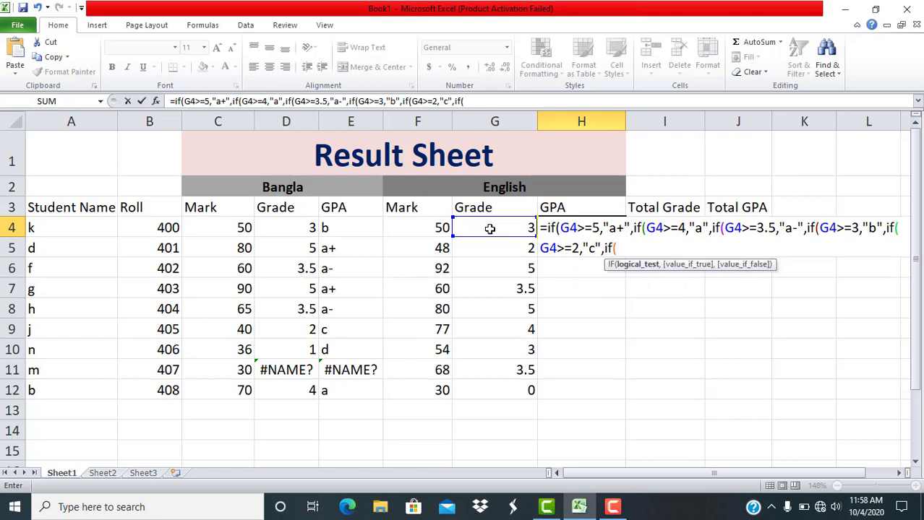
Complete the H4 formula with G4>=1 returning "d", "f" as the otherwise value, and six closing parentheses.
{"action": "left_click", "coordinate": [489, 228]}
{"action": "type", "text": ">"}
{"action": "key", "text": "BackSpace"}
{"action": "type", "text": ">=1,"}
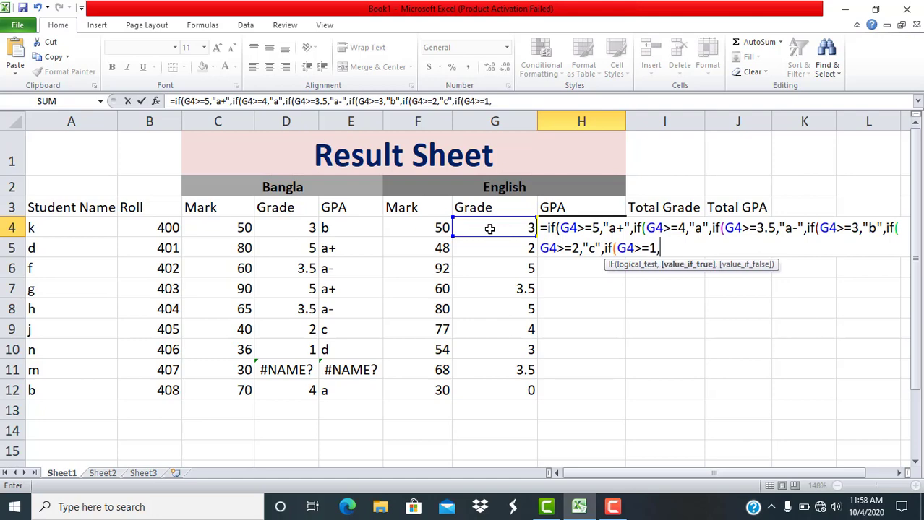
{"action": "type", "text": "\"d\","}
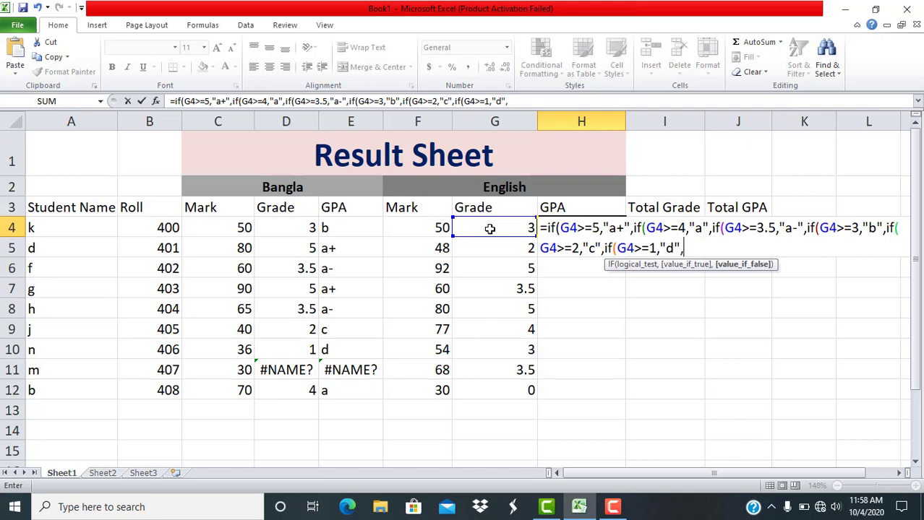
{"action": "type", "text": "\"f\""}
{"action": "type", "text": "))))"}
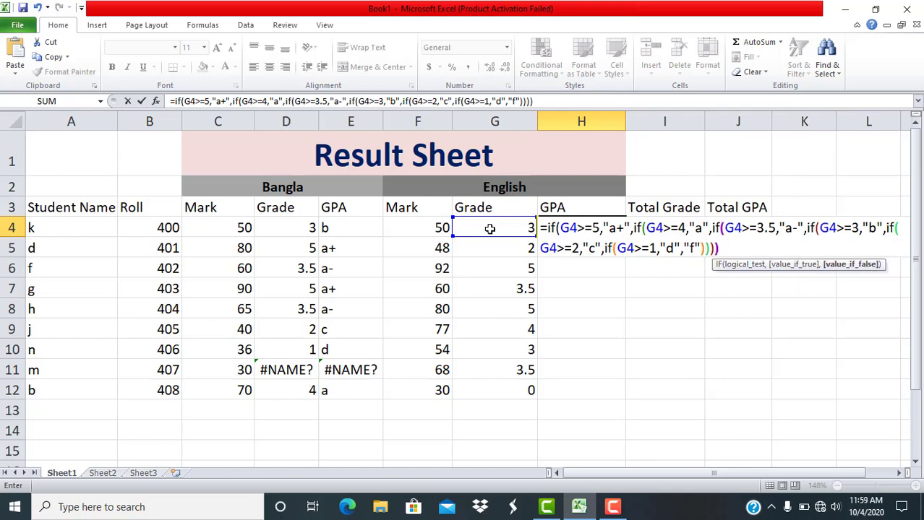
{"action": "type", "text": "))"}
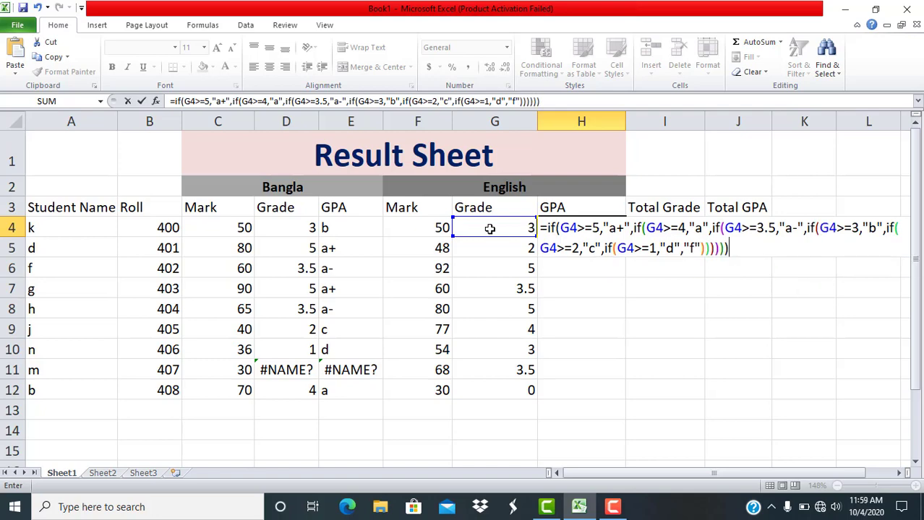
{"action": "key", "text": "Return"}
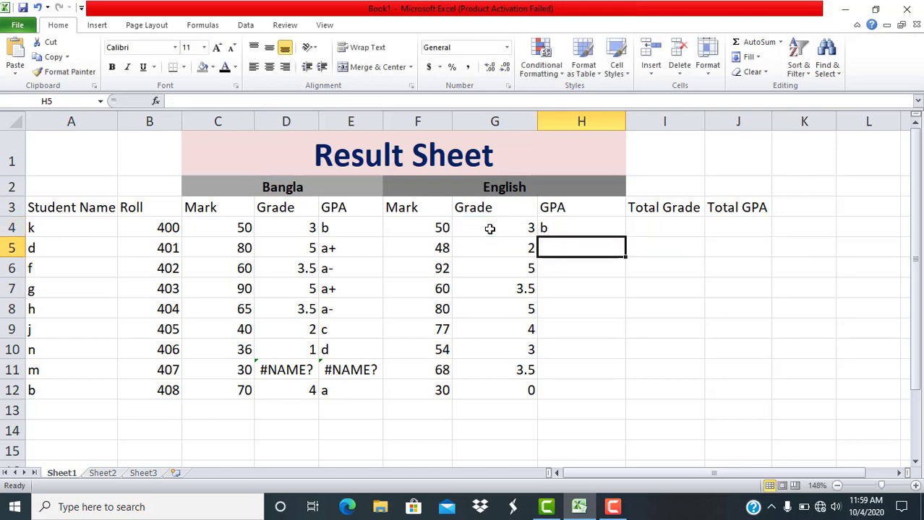
Fill the English GPA formula from H4 down through H12.
{"action": "left_click", "coordinate": [568, 227]}
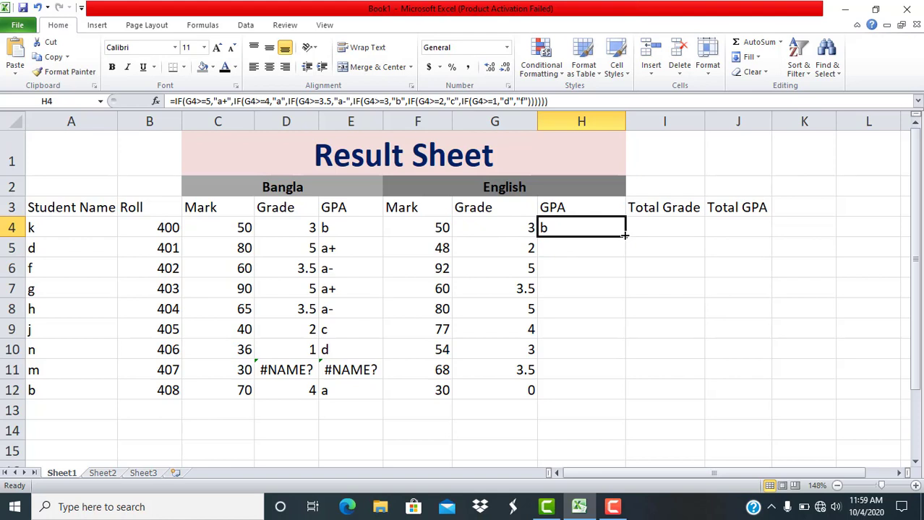
{"action": "left_click_drag", "start_coordinate": [624, 235], "coordinate": [629, 398]}
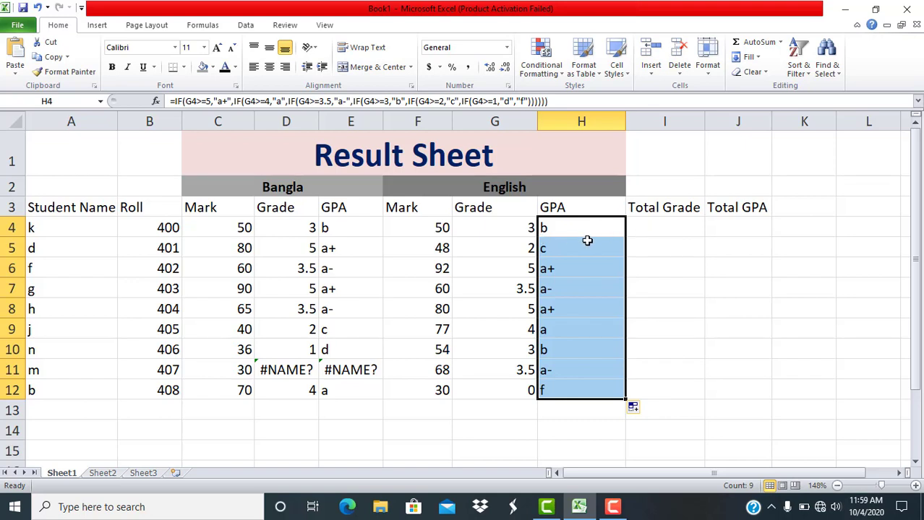
Start the Total Grade formula in I4 with an IF testing AND(D4>=1,G4>=1), and open a parenthesis for the value if true.
{"action": "left_click", "coordinate": [642, 226]}
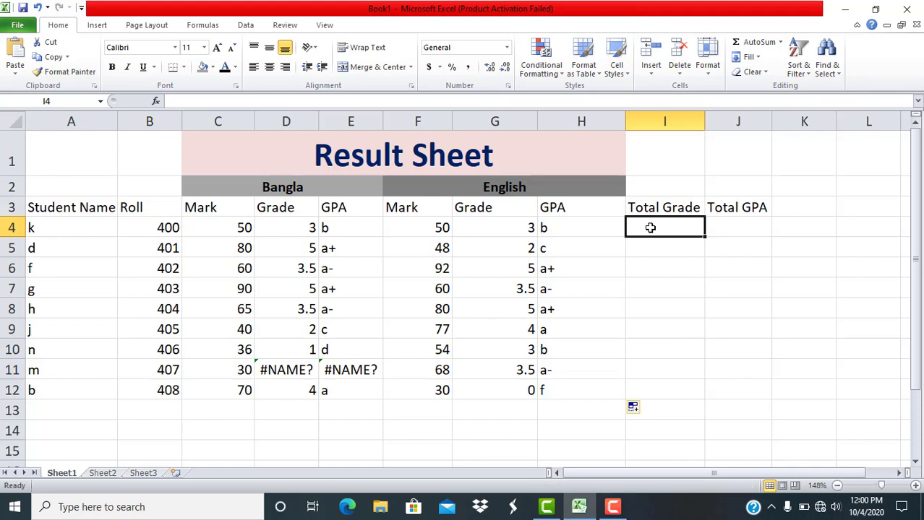
{"action": "type", "text": "="}
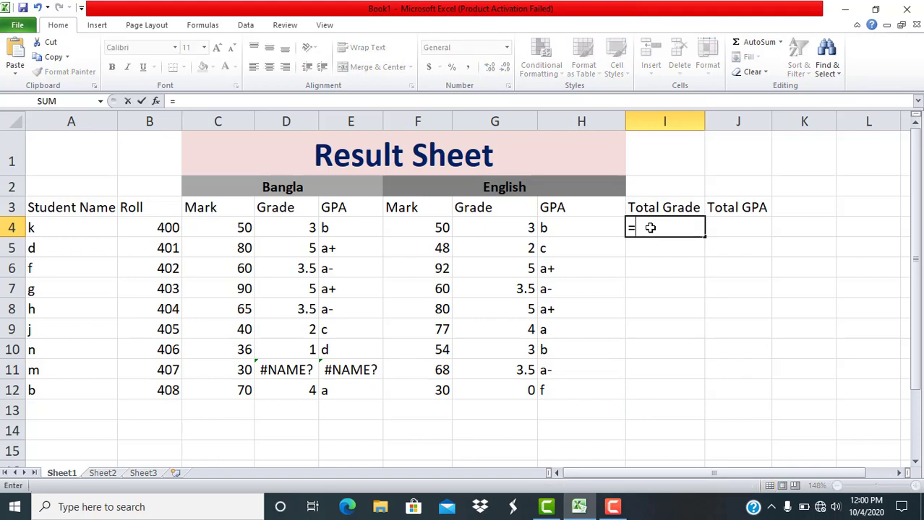
{"action": "type", "text": "if"}
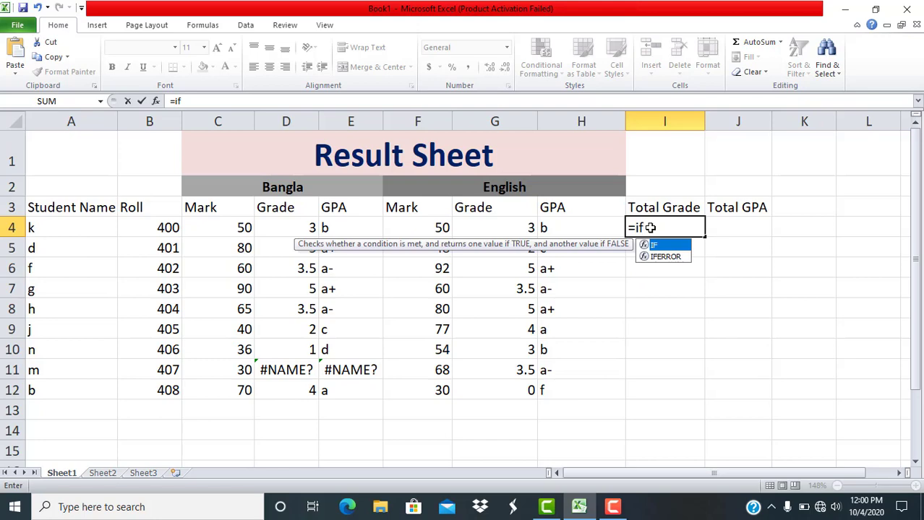
{"action": "type", "text": "("}
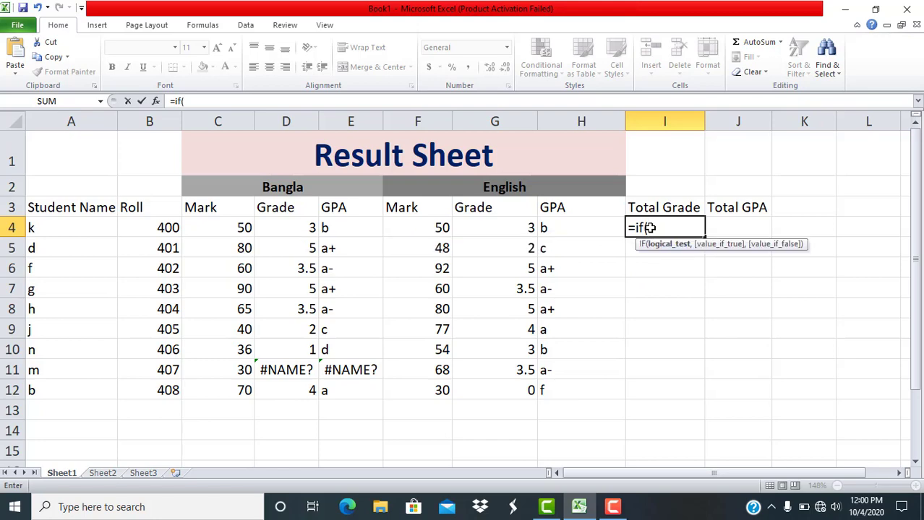
{"action": "type", "text": "AND("}
{"action": "left_click", "coordinate": [316, 227]}
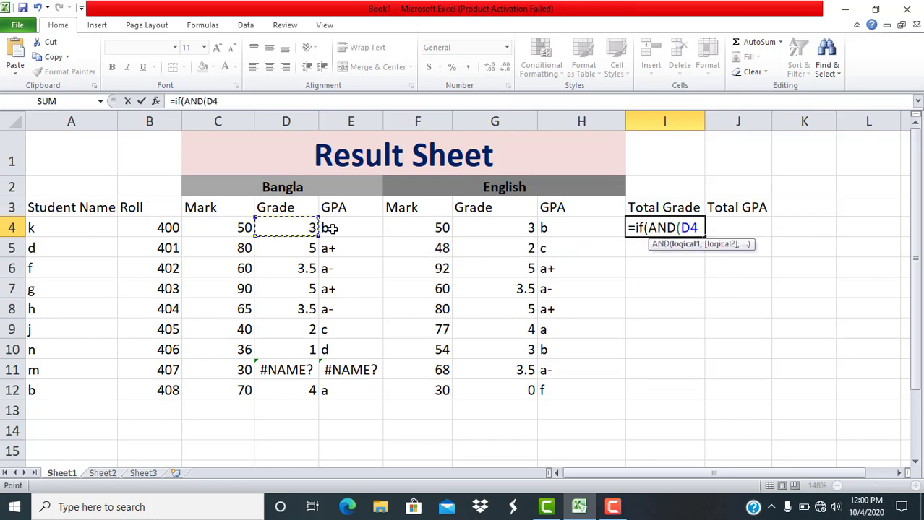
{"action": "type", "text": ">="}
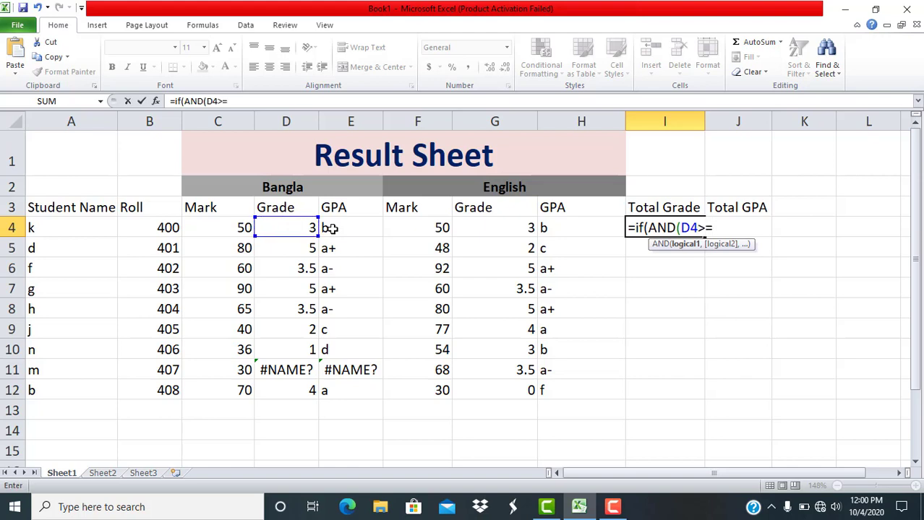
{"action": "type", "text": "1,"}
{"action": "left_click", "coordinate": [511, 228]}
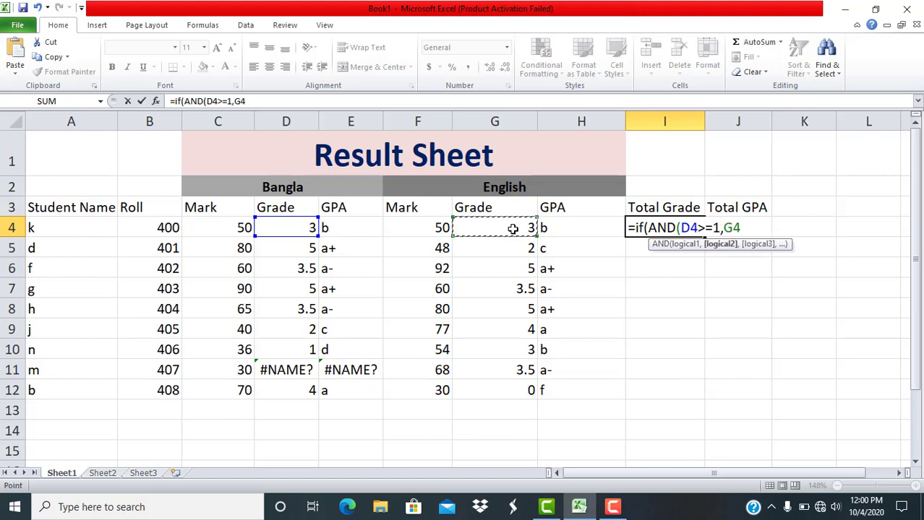
{"action": "type", "text": ">=1),("}
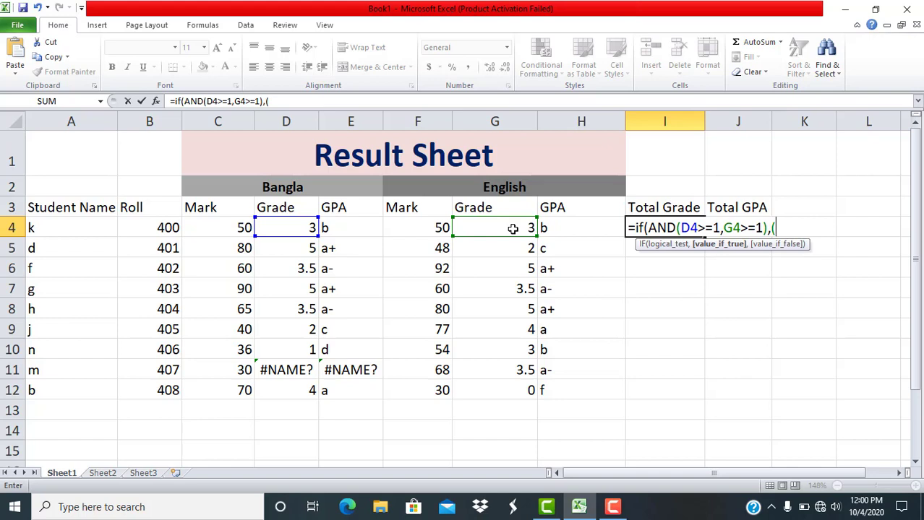
Complete the I4 formula with (D4+G4)/2 as the true value and 0 otherwise, and fill it down through I12.
{"action": "left_click", "coordinate": [289, 227]}
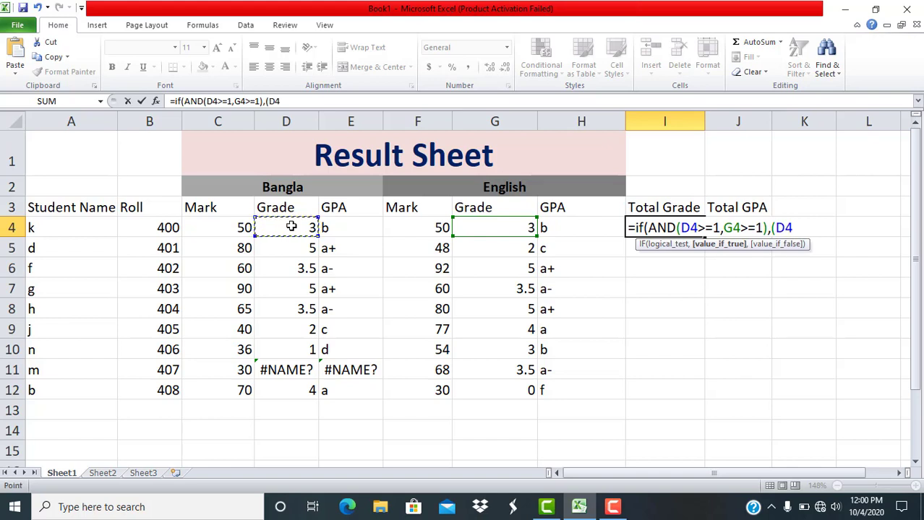
{"action": "type", "text": "+"}
{"action": "left_click", "coordinate": [505, 230]}
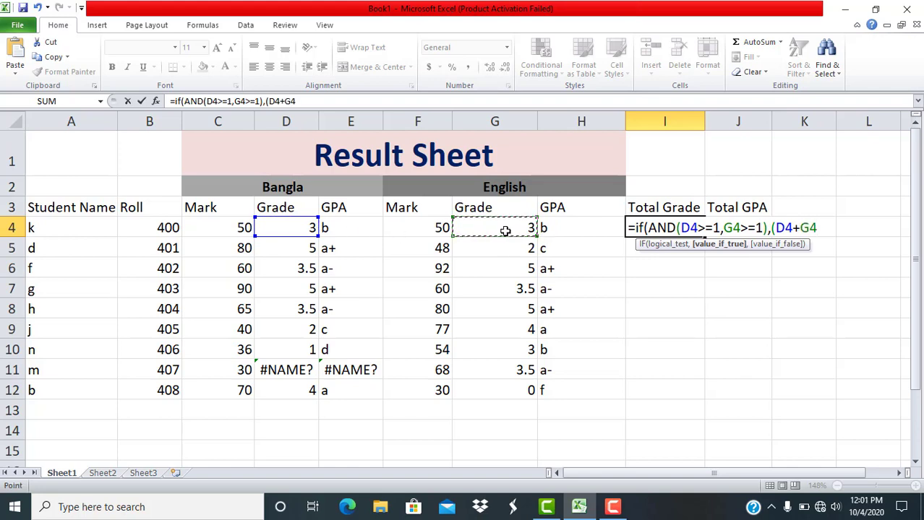
{"action": "type", "text": ")/2,0"}
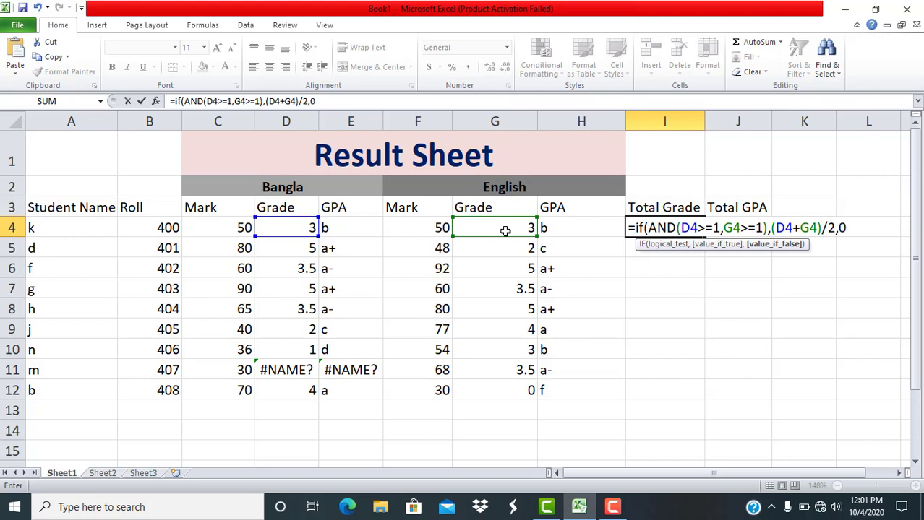
{"action": "type", "text": ")"}
{"action": "key", "text": "Return"}
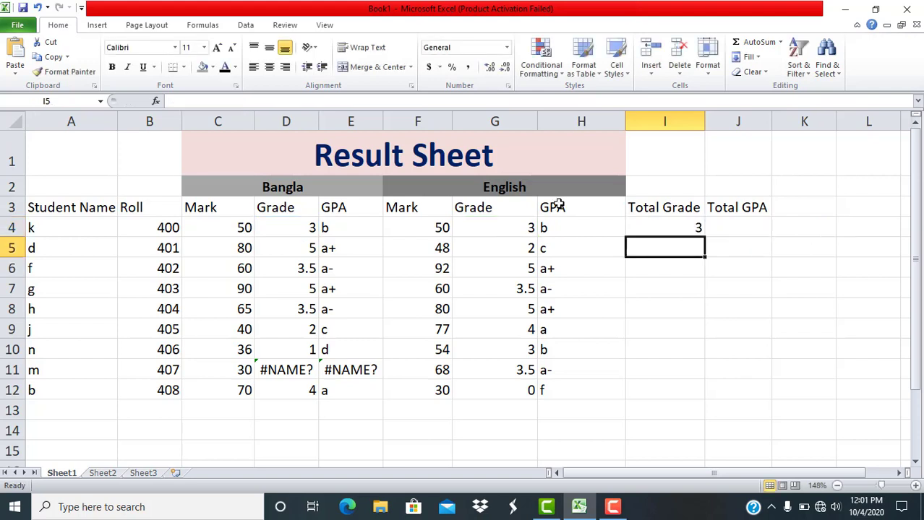
{"action": "left_click", "coordinate": [651, 230]}
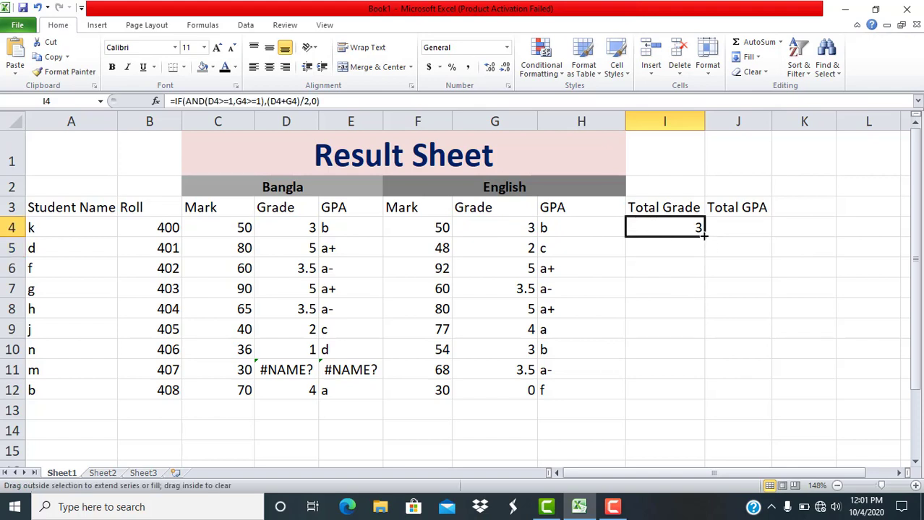
{"action": "left_click_drag", "start_coordinate": [703, 233], "coordinate": [697, 396]}
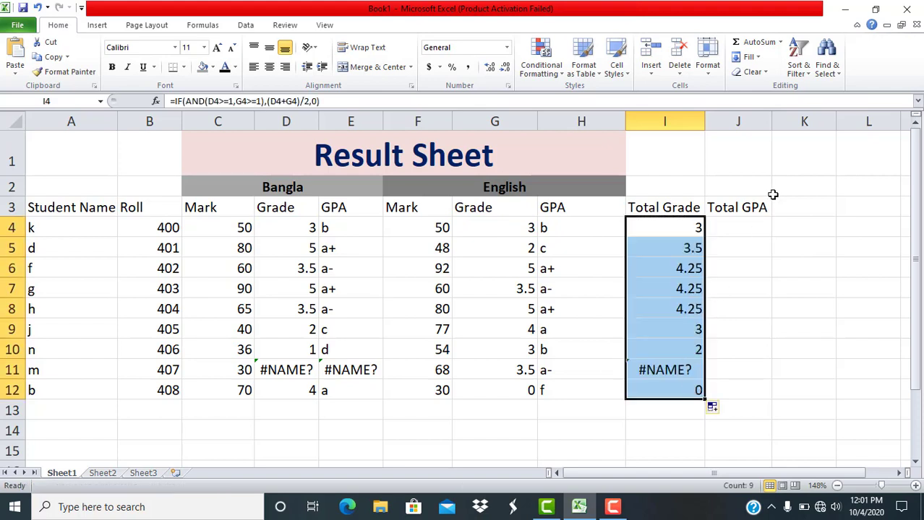
Start the Total GPA formula in J4 with an IF returning "a+" when I4>=5, and open a nested IF.
{"action": "left_click", "coordinate": [741, 230]}
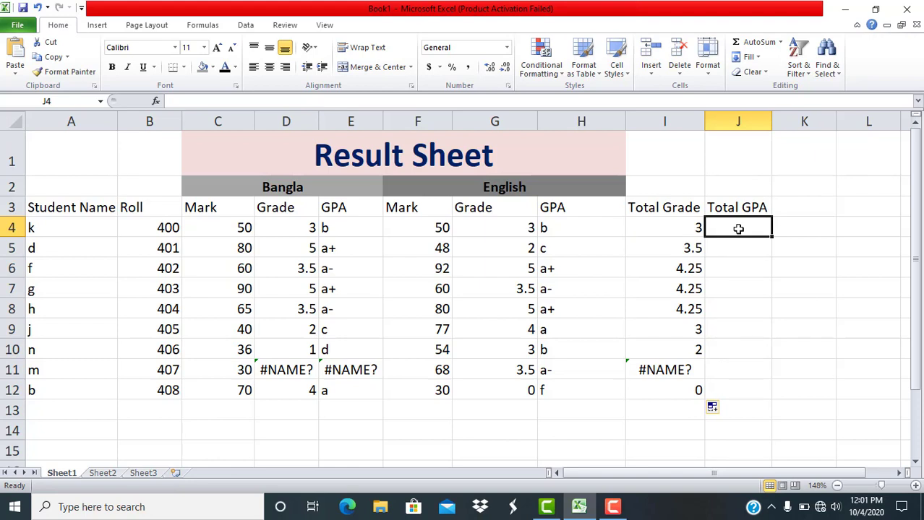
{"action": "type", "text": "=IF"}
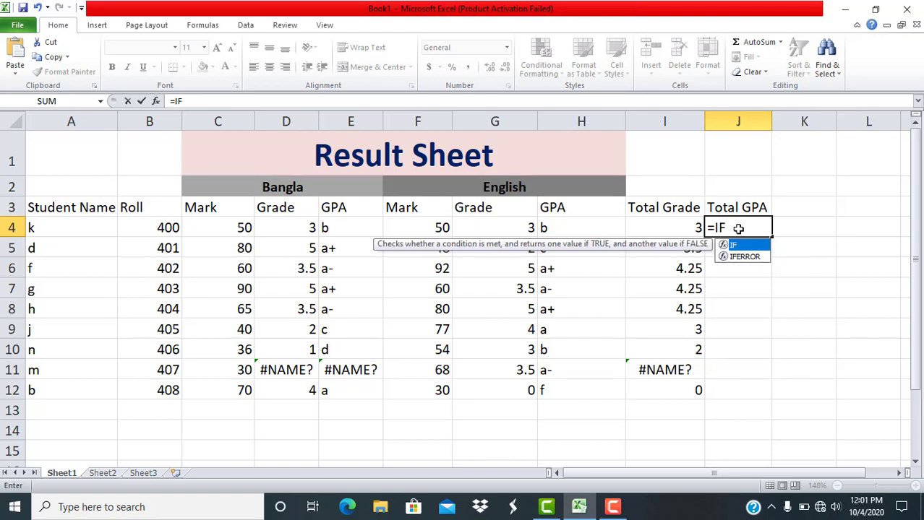
{"action": "type", "text": "("}
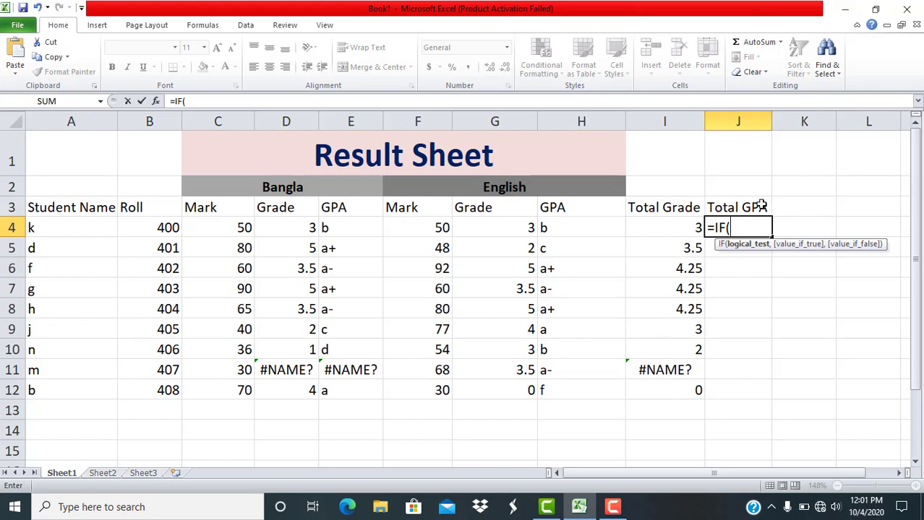
{"action": "left_click", "coordinate": [664, 229]}
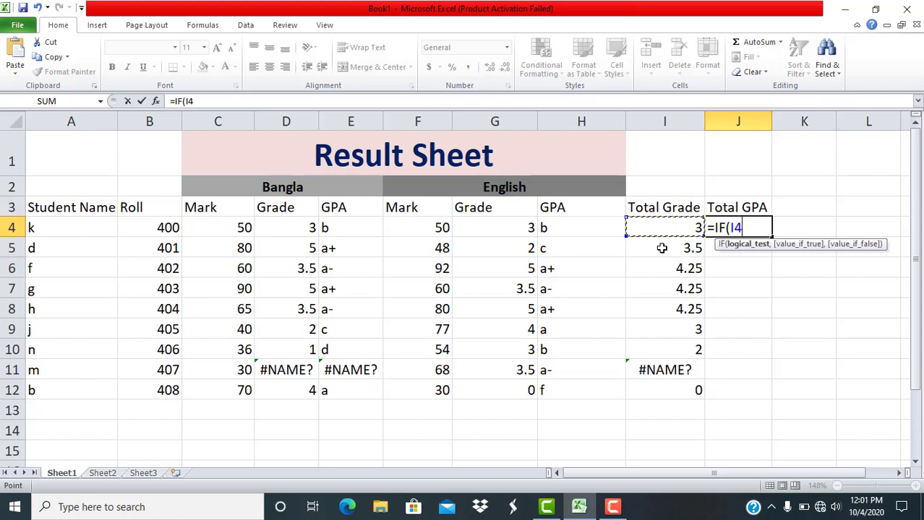
{"action": "type", "text": ">="}
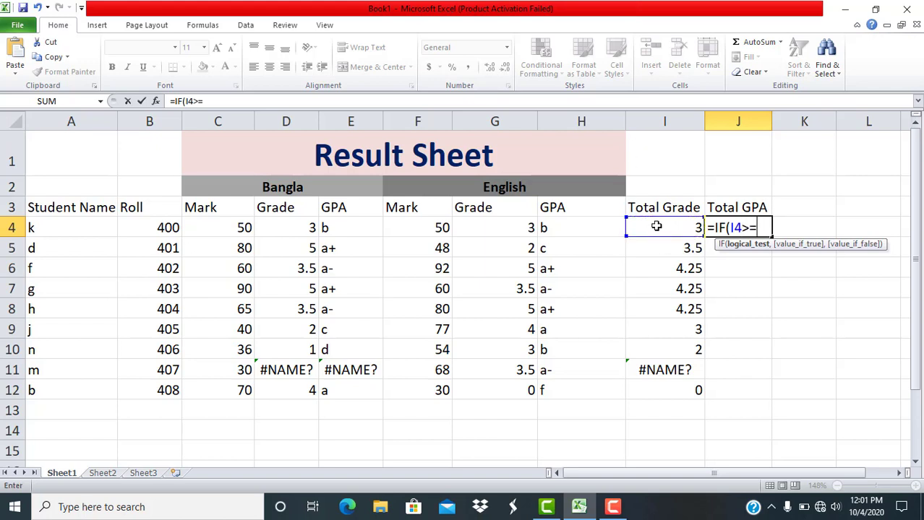
{"action": "type", "text": "5,\"a"}
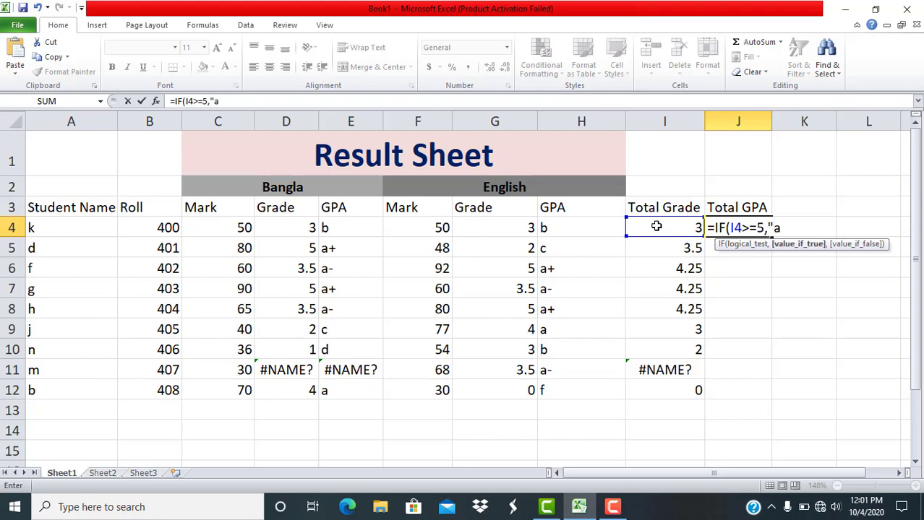
{"action": "type", "text": "+\","}
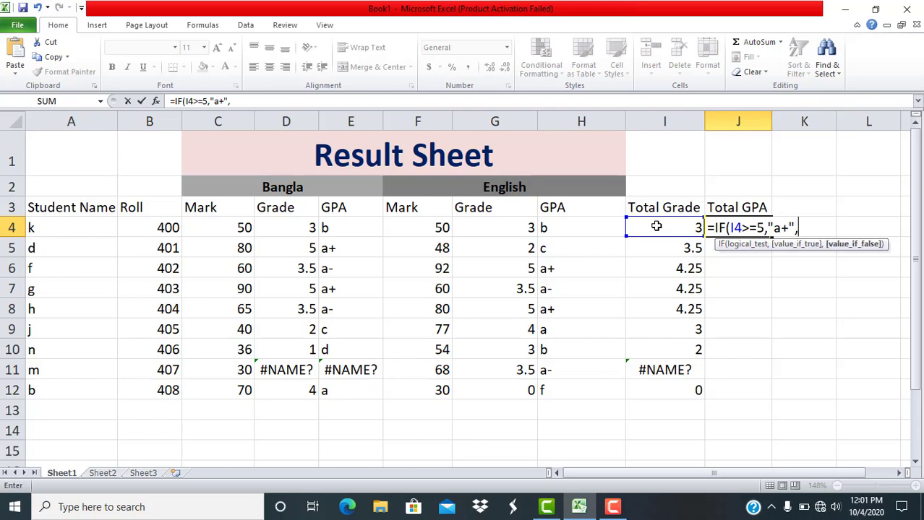
{"action": "type", "text": "if("}
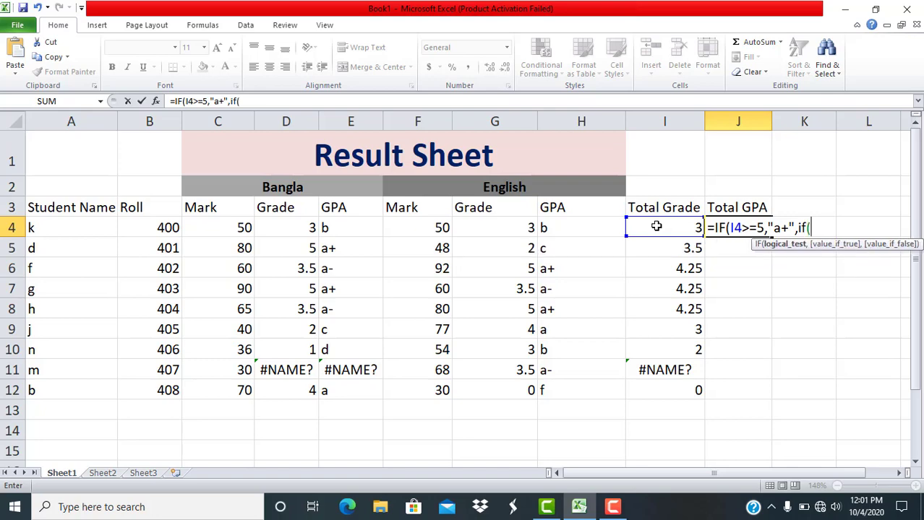
Add the condition I4>=4 returning "a" to the J4 formula and open the next IF.
{"action": "left_click", "coordinate": [678, 228]}
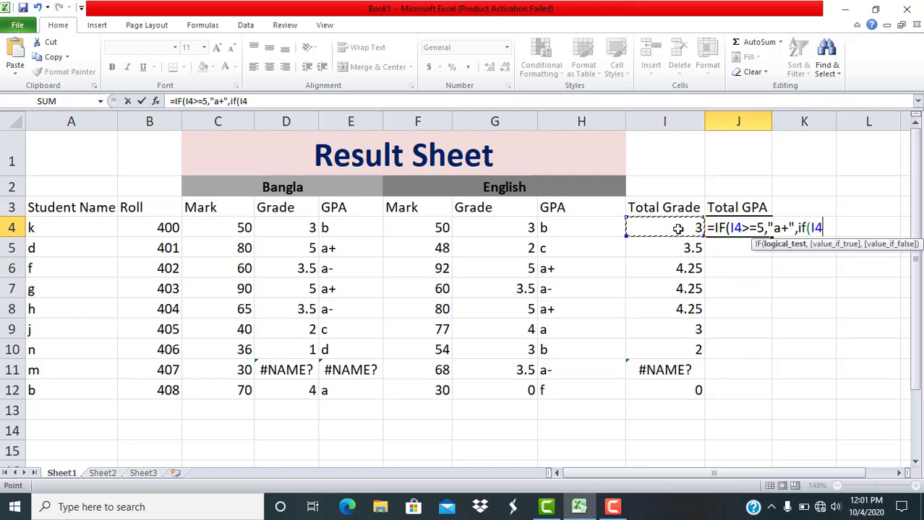
{"action": "type", "text": ">=4"}
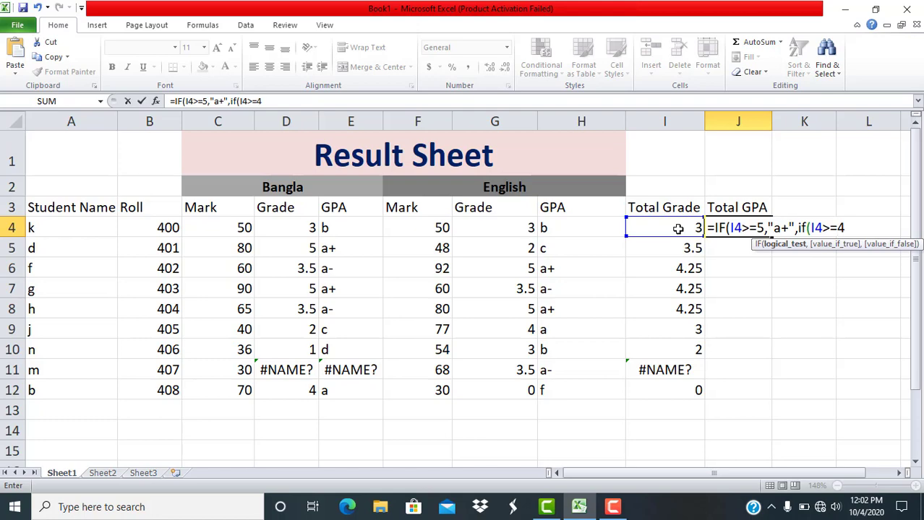
{"action": "type", "text": ",\""}
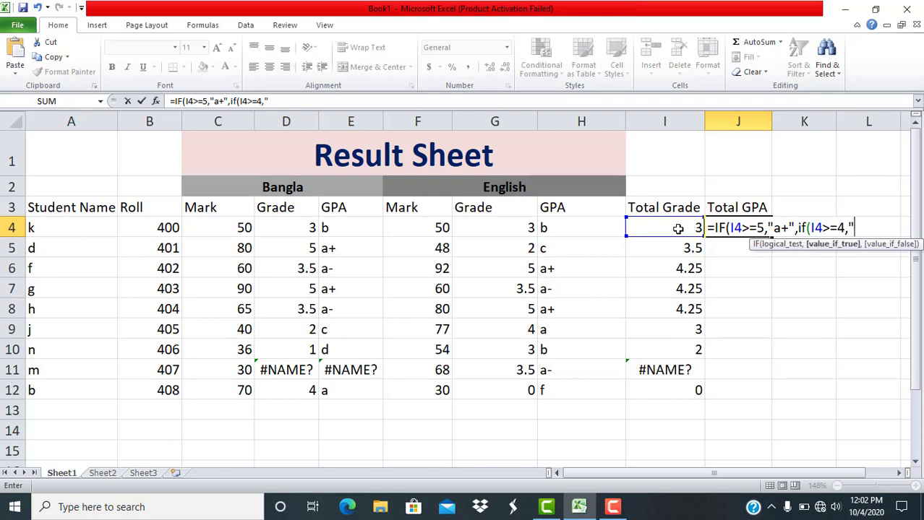
{"action": "type", "text": "a\","}
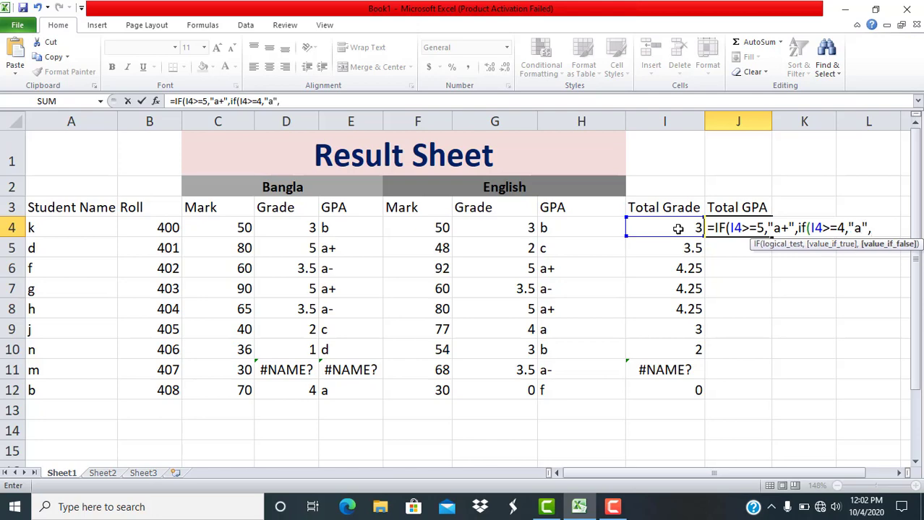
{"action": "type", "text": "if("}
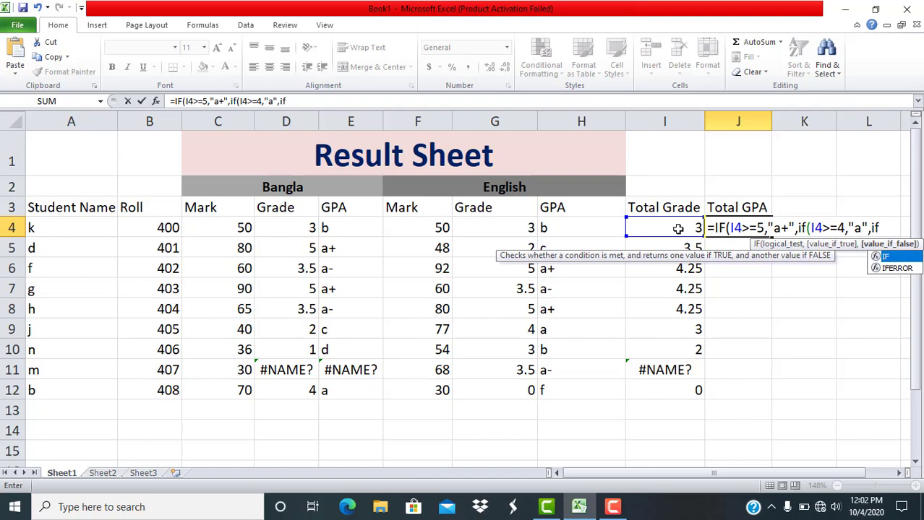
Extend the nested IF in J4 with the condition I4>=3.5 returning "a-", and open another IF.
{"action": "left_click", "coordinate": [687, 228]}
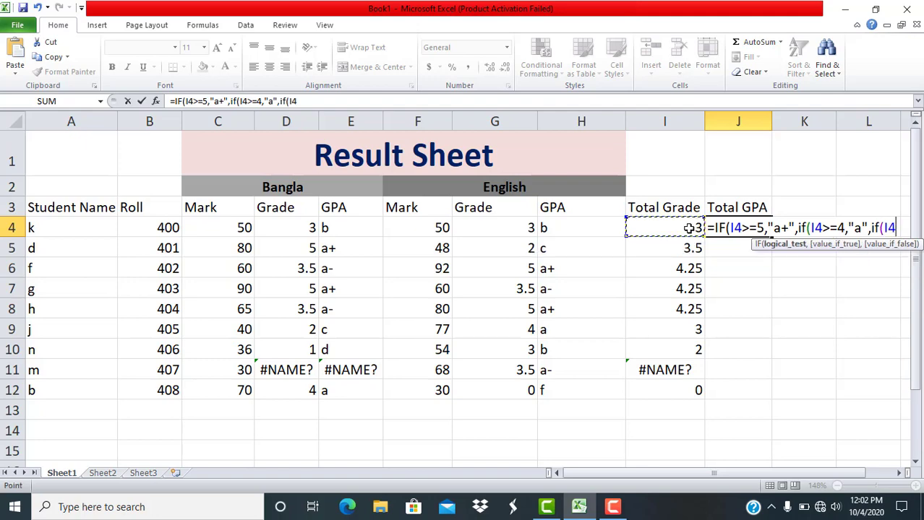
{"action": "type", "text": ">="}
{"action": "type", "text": "3"}
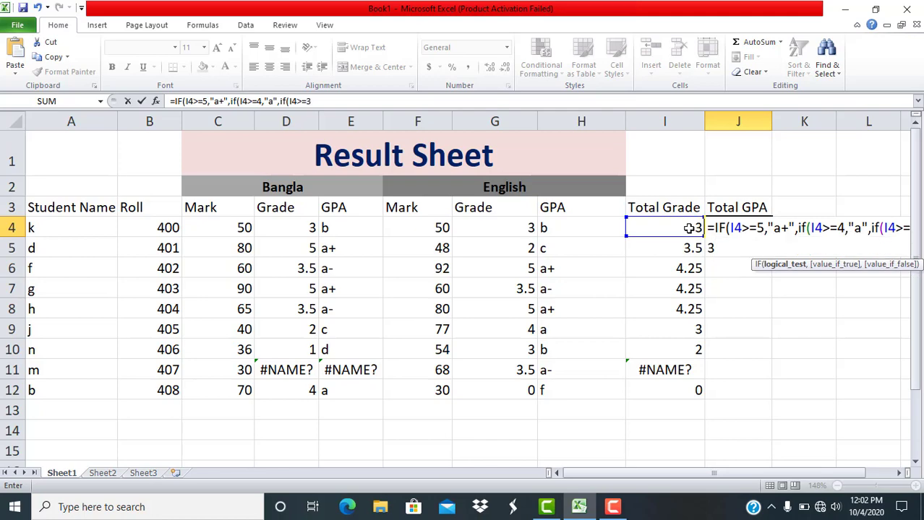
{"action": "type", "text": ".5,"}
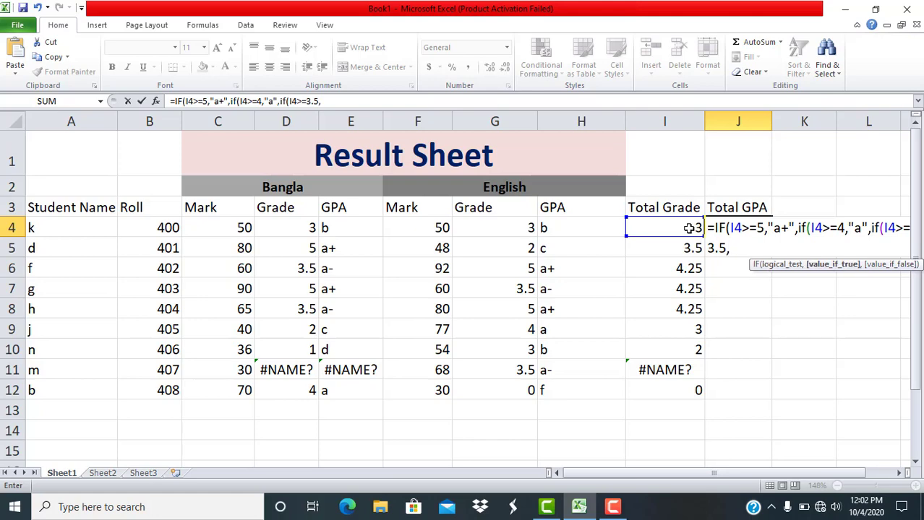
{"action": "type", "text": "\"a-\""}
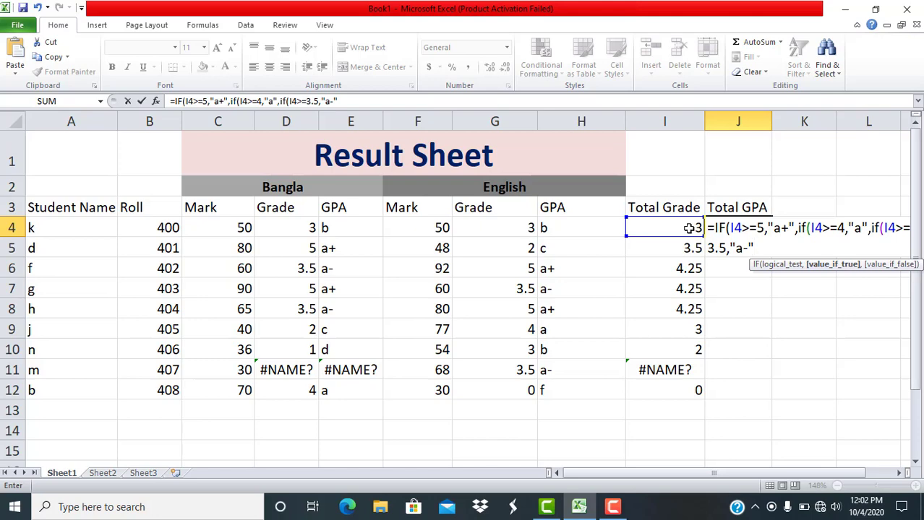
{"action": "type", "text": ",if"}
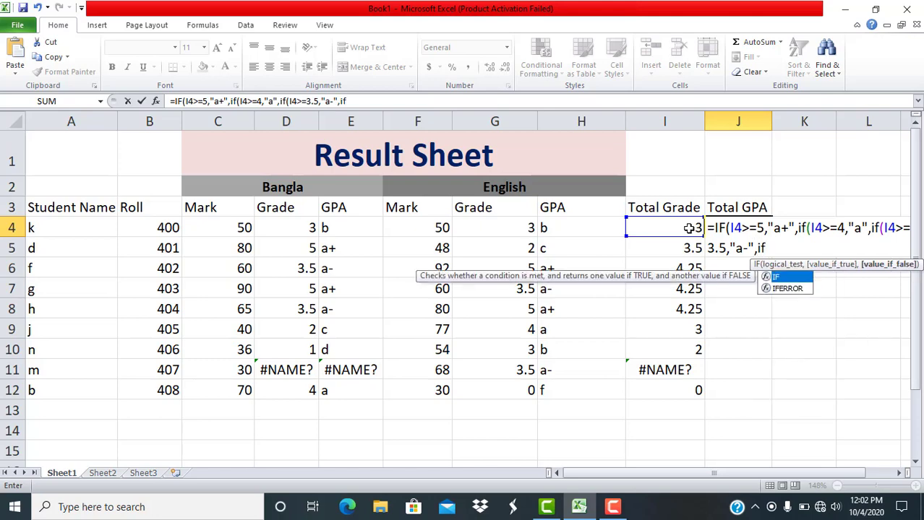
{"action": "type", "text": "("}
Add the condition I4>=3 returning "b" to the nested IF in J4, and open another IF.
{"action": "left_click", "coordinate": [661, 227]}
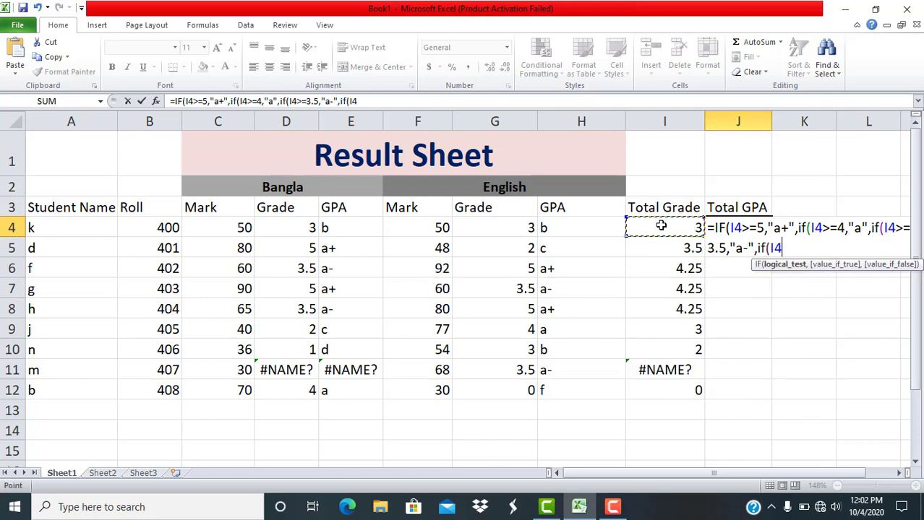
{"action": "type", "text": ">=3"}
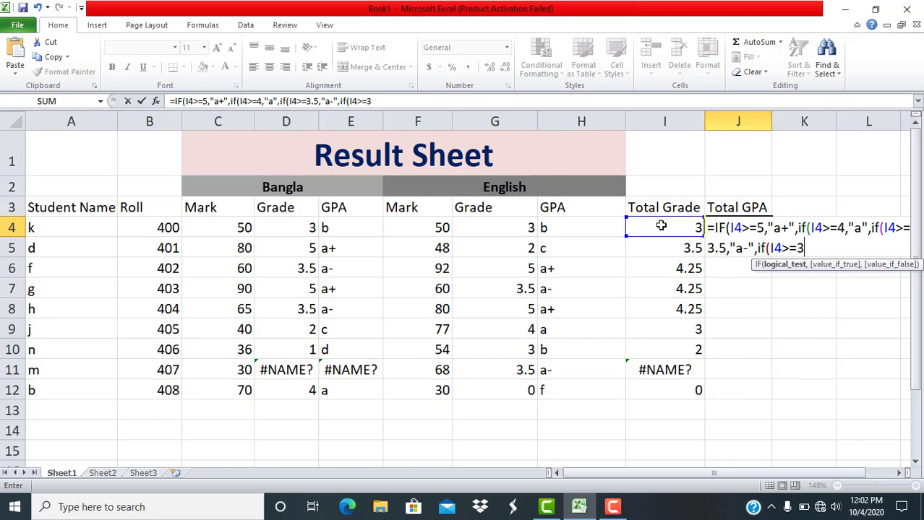
{"action": "type", "text": ","}
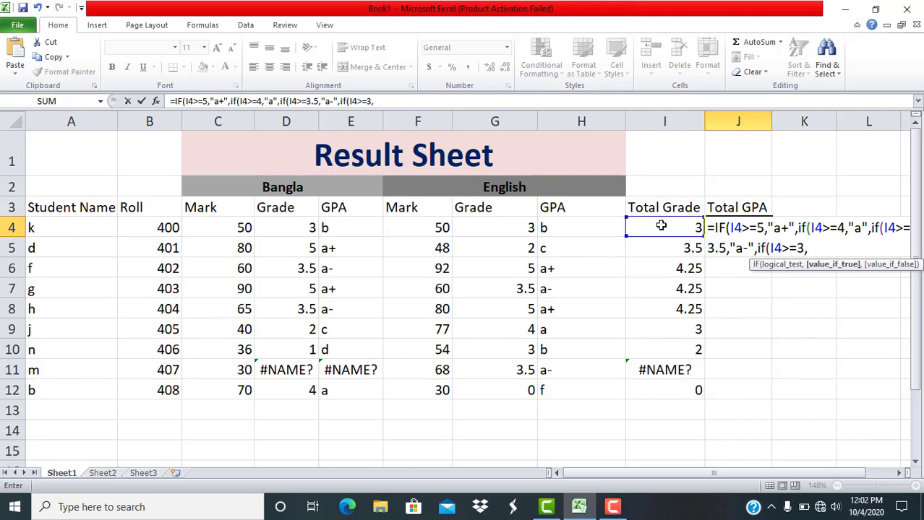
{"action": "type", "text": "\"b\","}
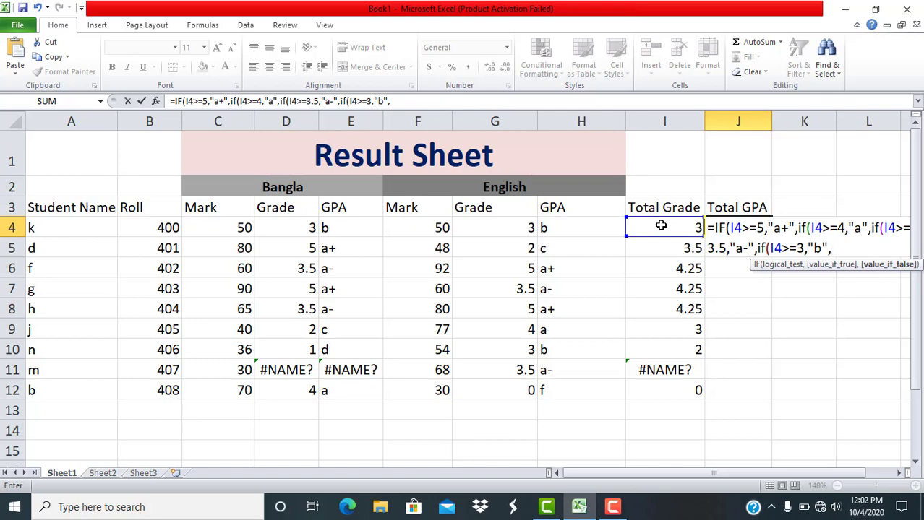
{"action": "type", "text": "if("}
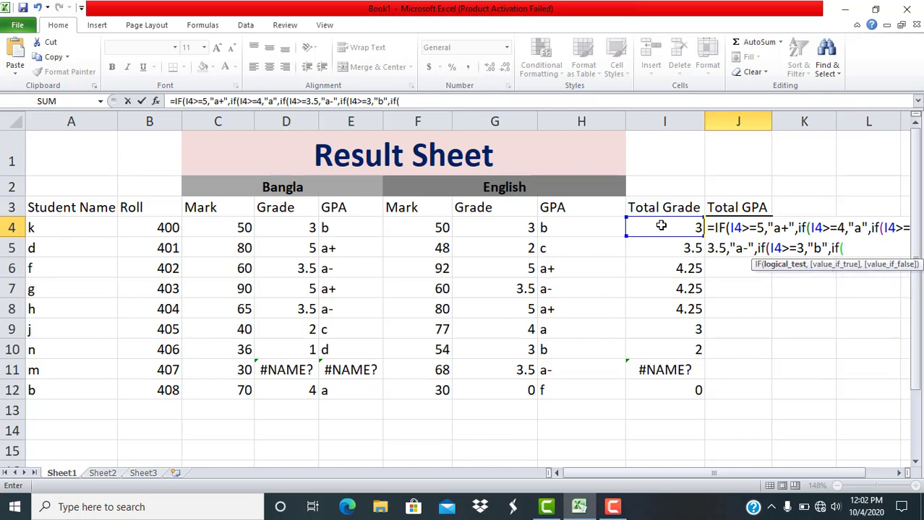
Continue the J4 formula with the condition I4>=2 returning "c", and open one more nested IF.
{"action": "left_click", "coordinate": [660, 226]}
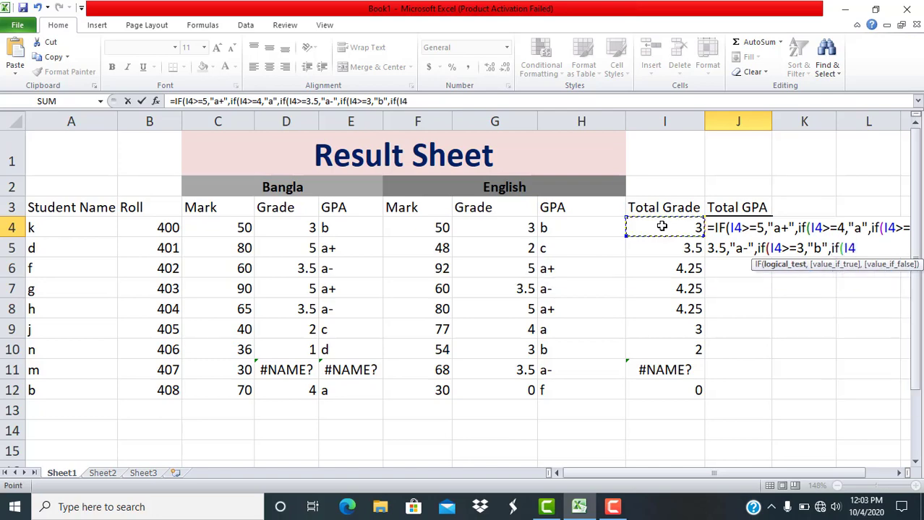
{"action": "type", "text": ">=2"}
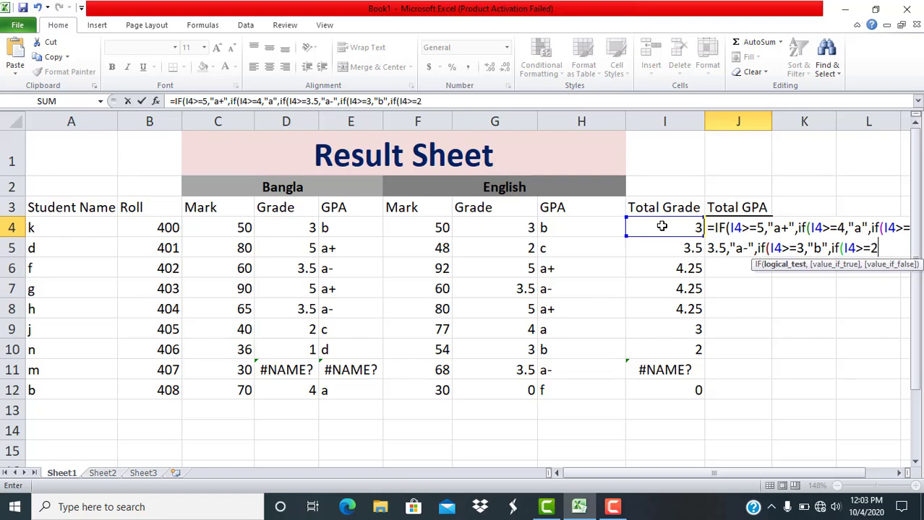
{"action": "type", "text": ","}
{"action": "type", "text": "\"c"}
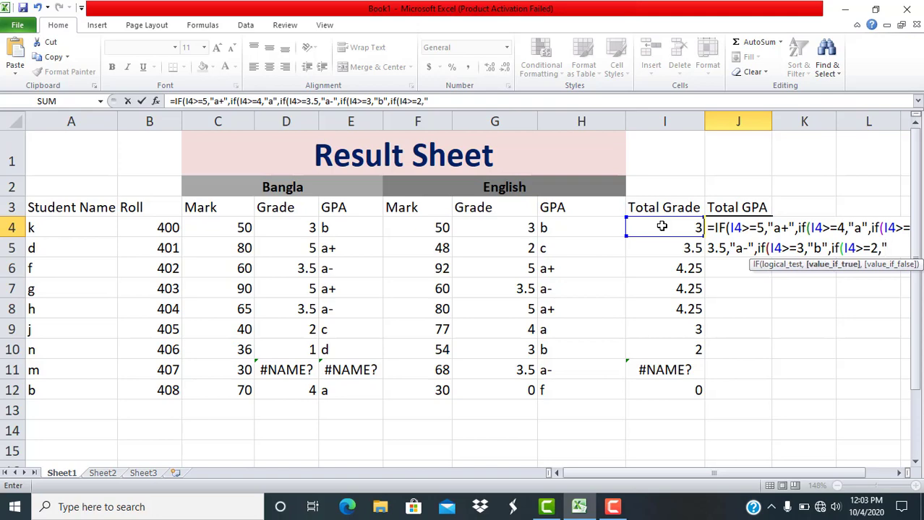
{"action": "type", "text": "\""}
{"action": "key", "text": "BackSpace"}
{"action": "type", "text": ","}
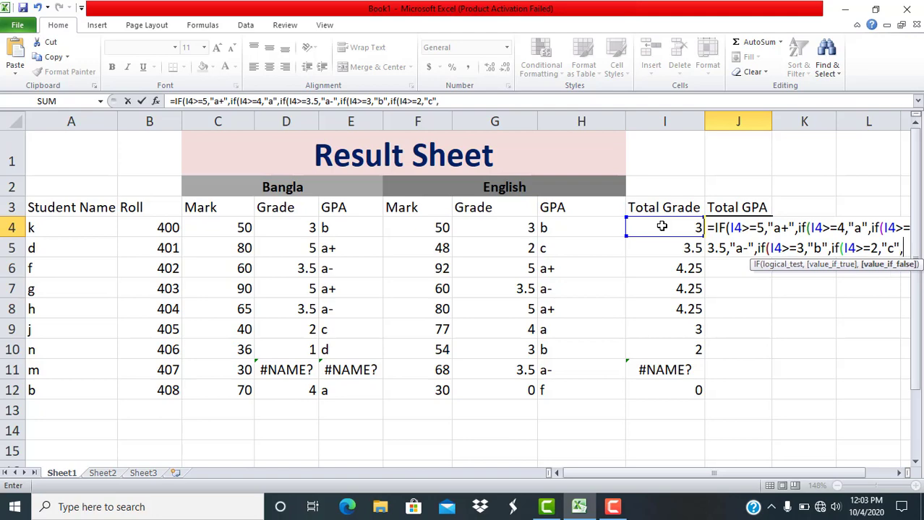
{"action": "type", "text": "if("}
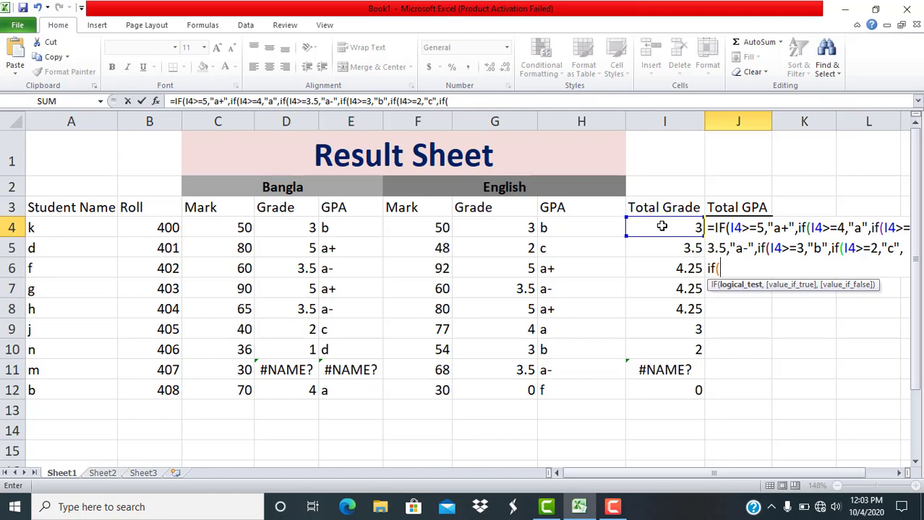
Complete the J4 formula with I4>=1 returning "d" and "f" otherwise, and fill it down through J12.
{"action": "left_click", "coordinate": [662, 226]}
{"action": "type", "text": ">=1,"}
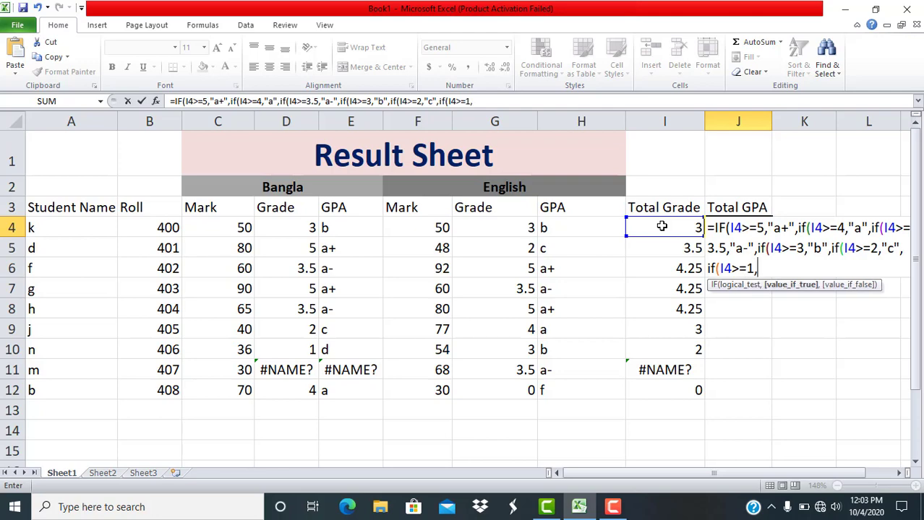
{"action": "type", "text": "\"d\",\"f"}
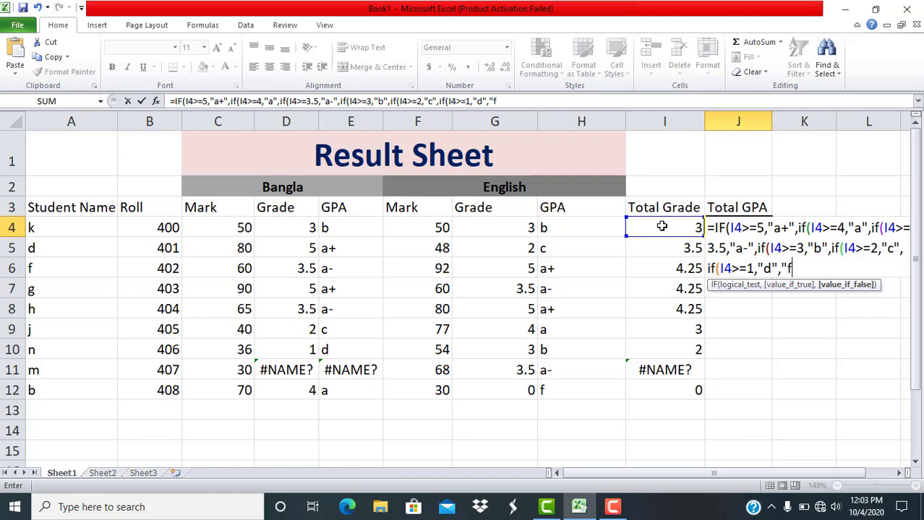
{"action": "type", "text": "\""}
{"action": "key", "text": "ctrl+Return"}
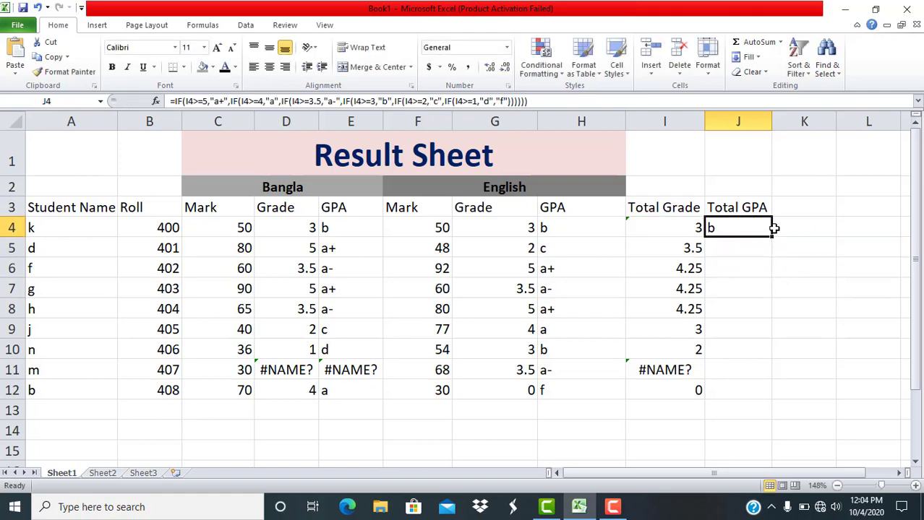
{"action": "left_click_drag", "start_coordinate": [771, 237], "coordinate": [770, 401]}
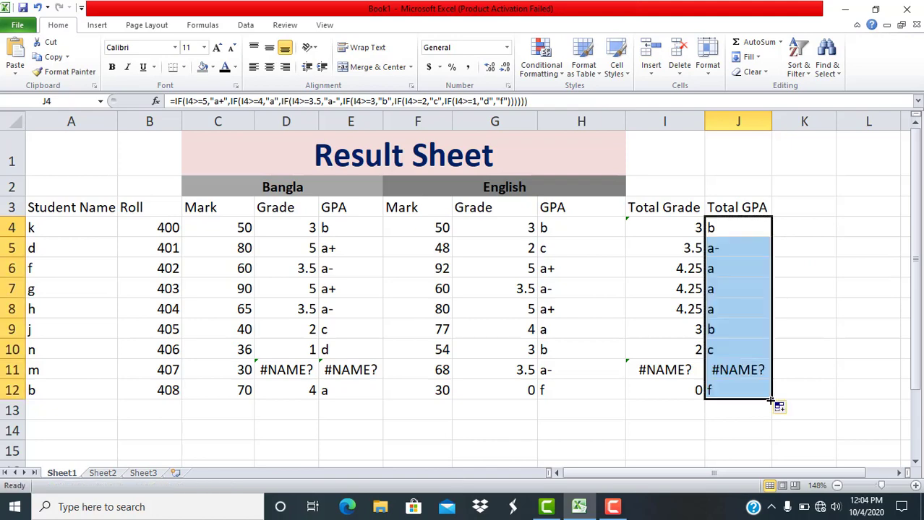
{"action": "left_click", "coordinate": [424, 432]}
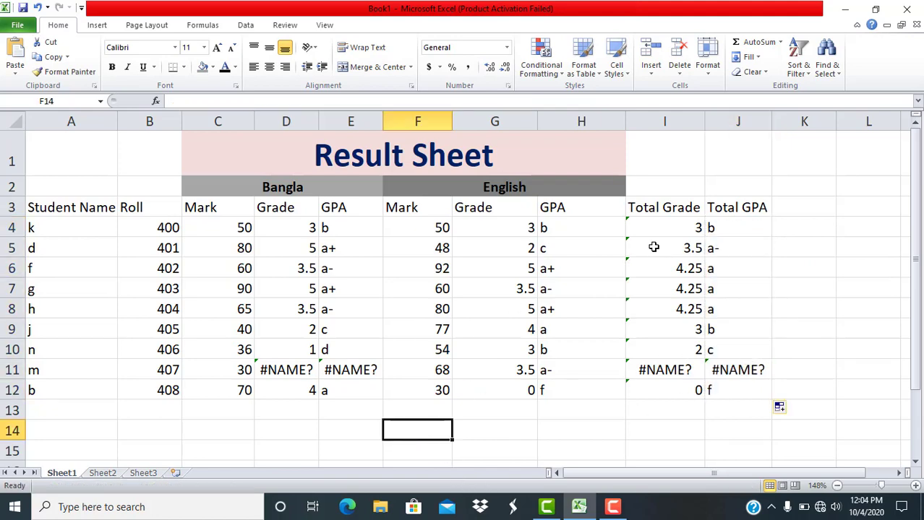